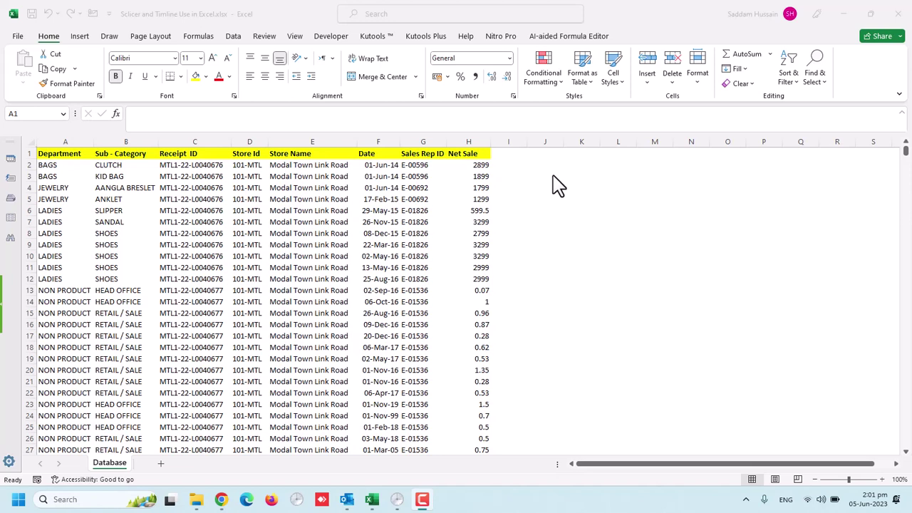
Step: Move across the header row from Department to Sub - Category and check the full data range
left_click(345, 156)
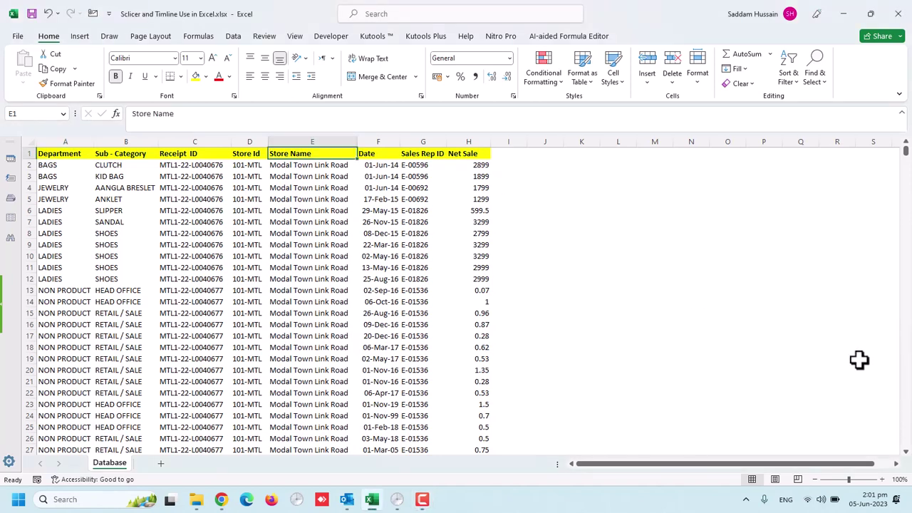
key("Home")
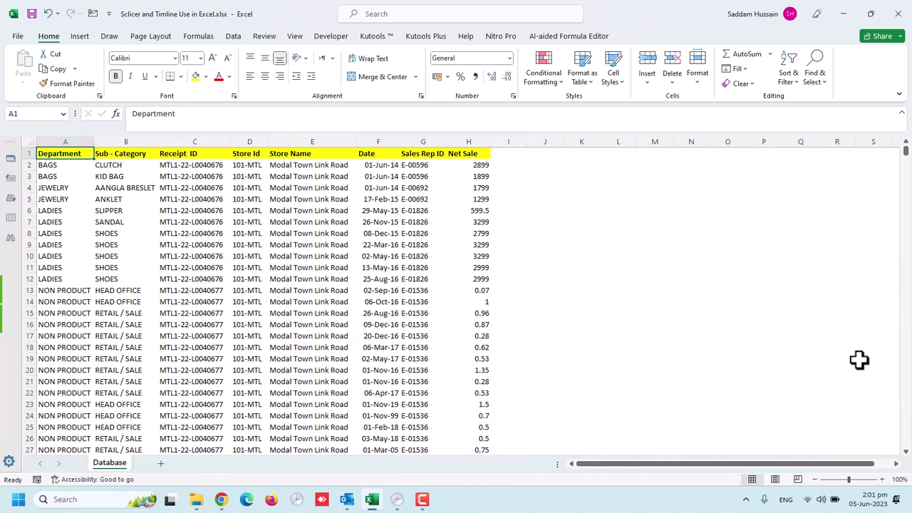
key("ctrl+Right")
key("Left")
key("Left")
key("Left")
key("Left")
key("Left")
key("Left")
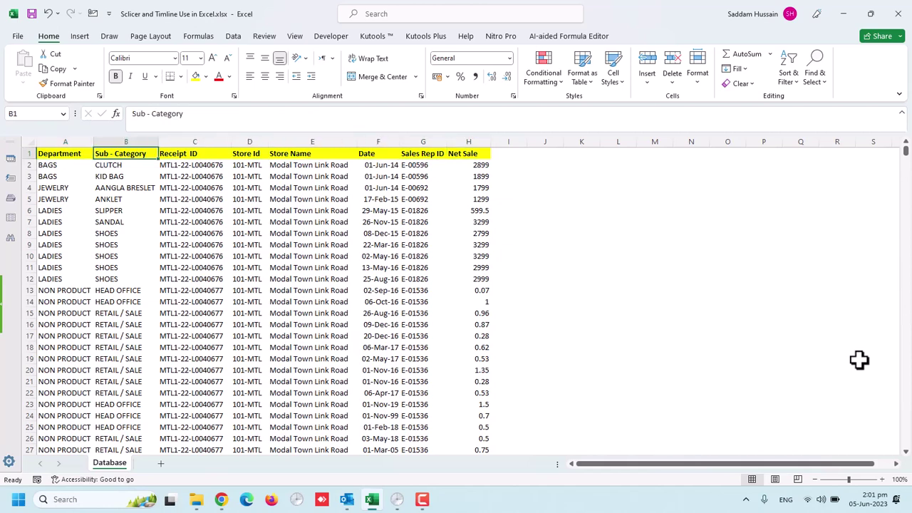
key("Left")
key("ctrl+shift+Right")
key("ctrl+shift+Down")
key("ctrl+Home")
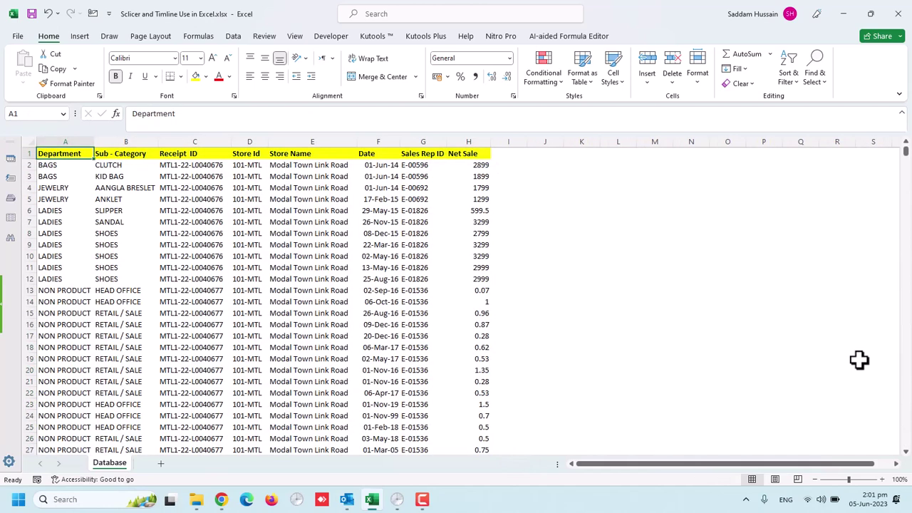
key("Right")
key("Left")
key("Right")
key("Left")
key("Right")
key("Left")
Step: Convert the data range into a table with headers and a light-green banded style
key("ctrl+t")
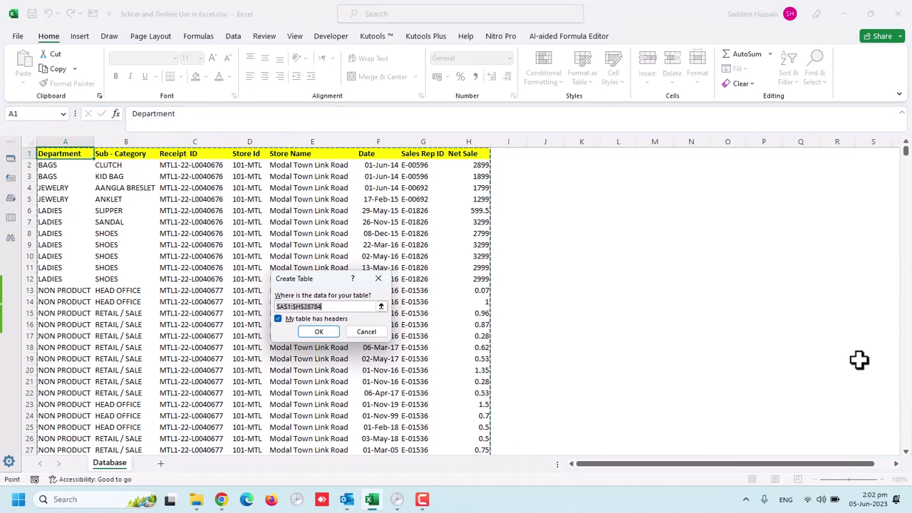
key("Return")
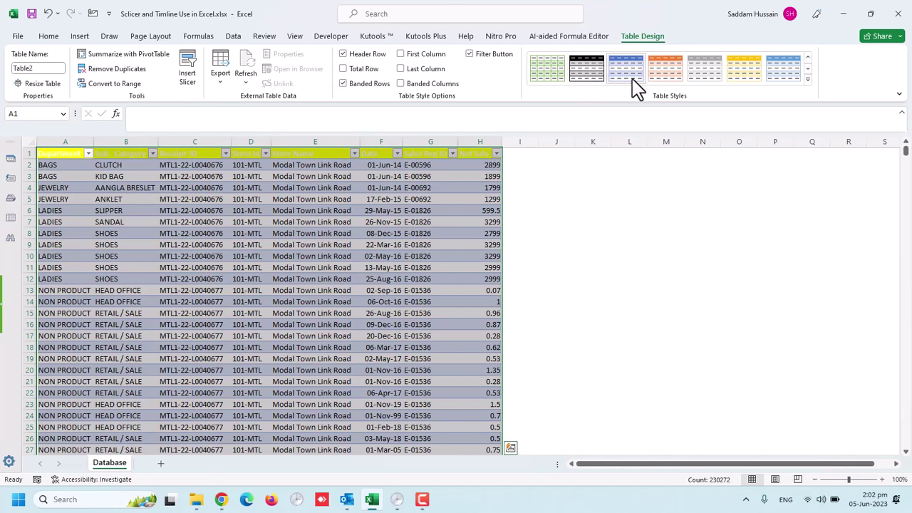
left_click(705, 71)
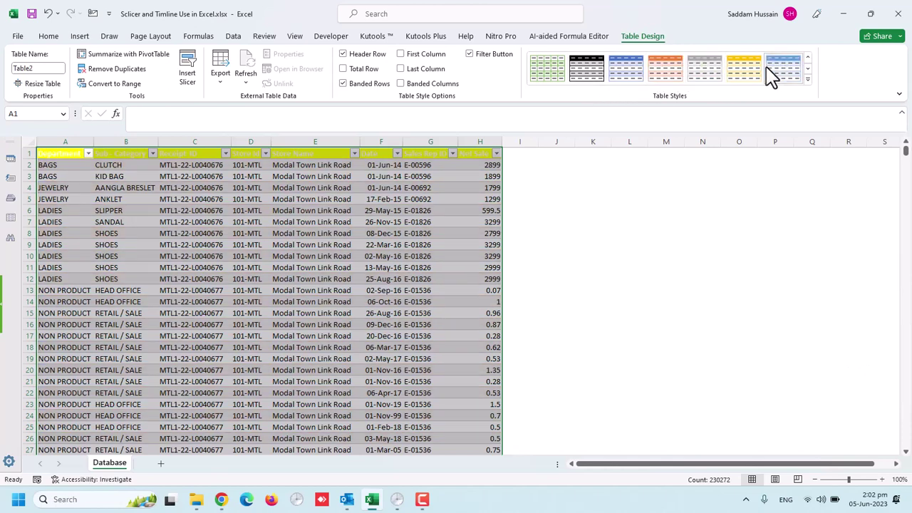
left_click(543, 75)
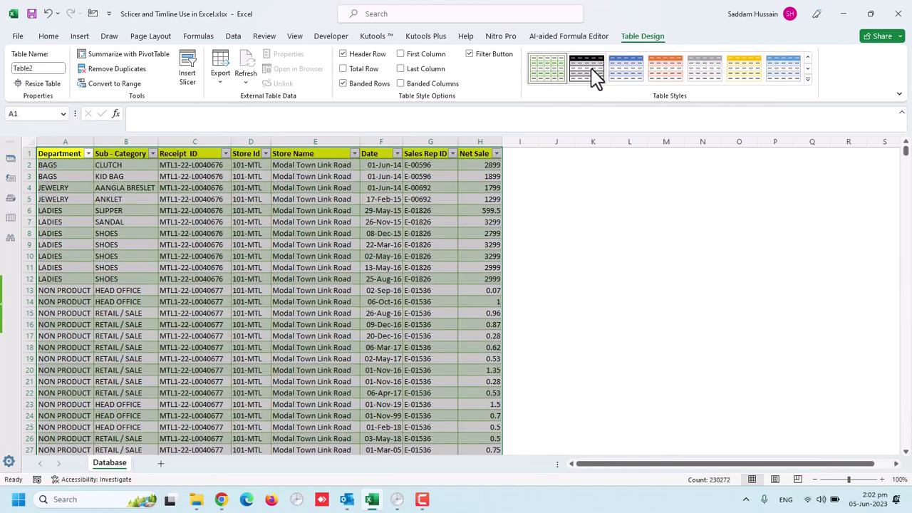
left_click(549, 186)
left_click(453, 184)
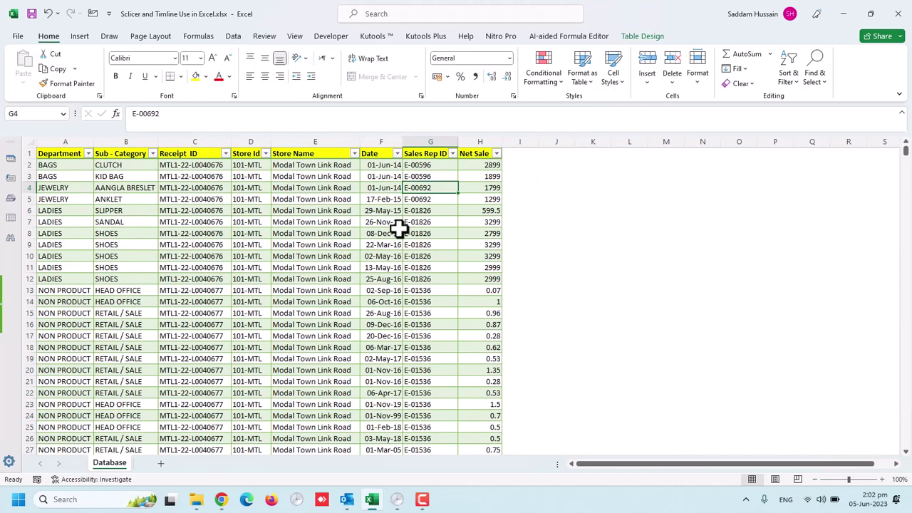
Step: Insert Department and Store Id slicers for Table2 from the Table Design ribbon
left_click(643, 36)
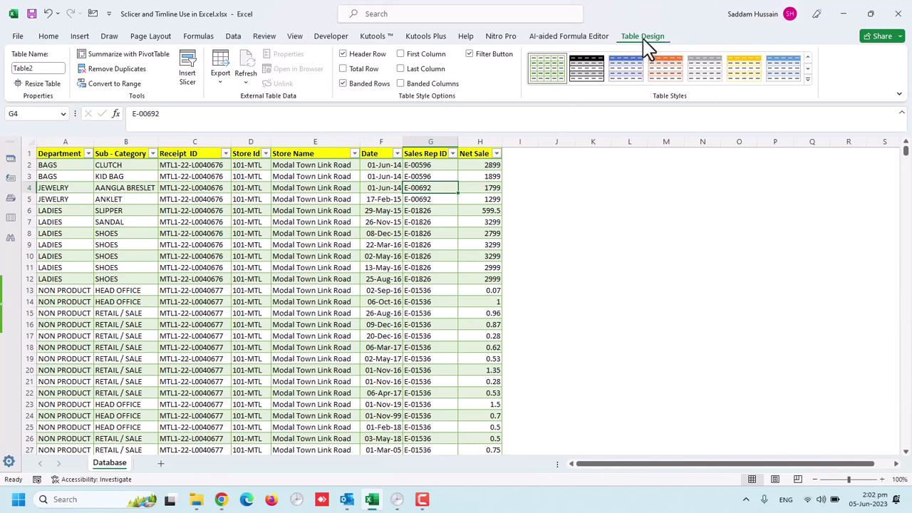
left_click(189, 67)
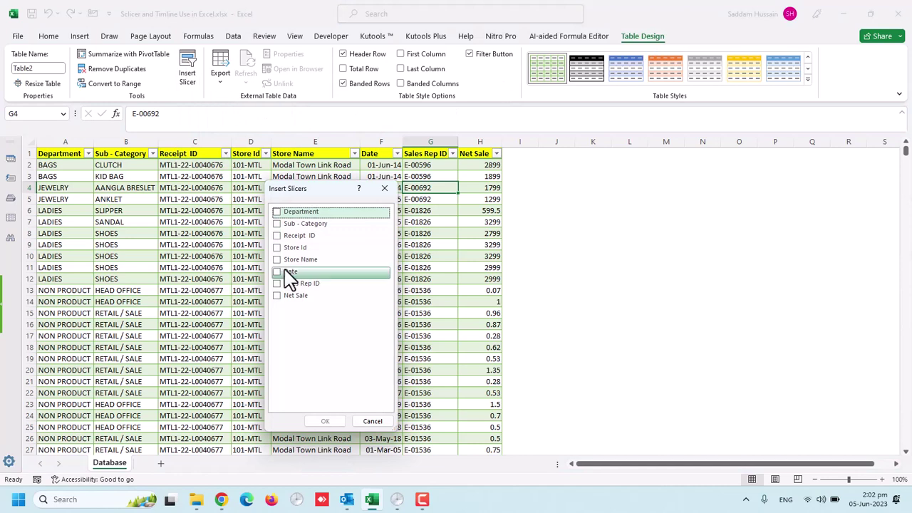
left_click_drag(321, 189, 696, 172)
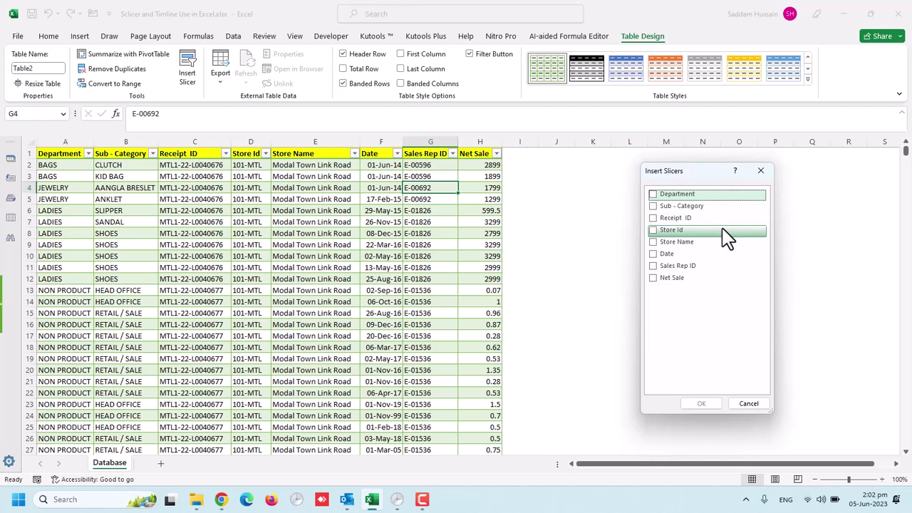
left_click(654, 194)
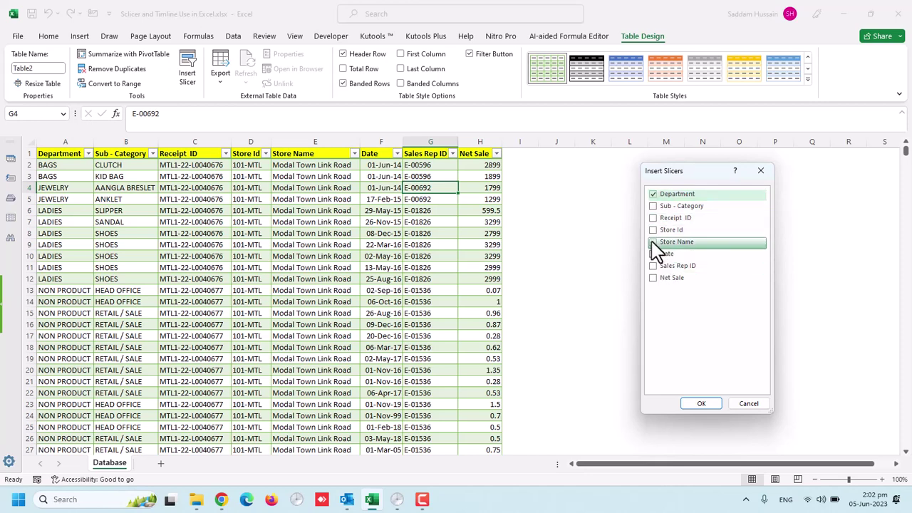
left_click(653, 230)
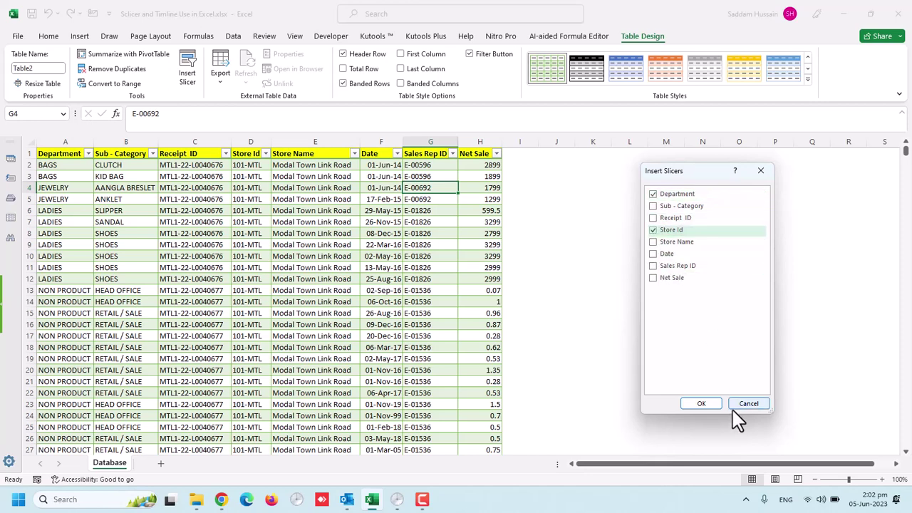
left_click(700, 404)
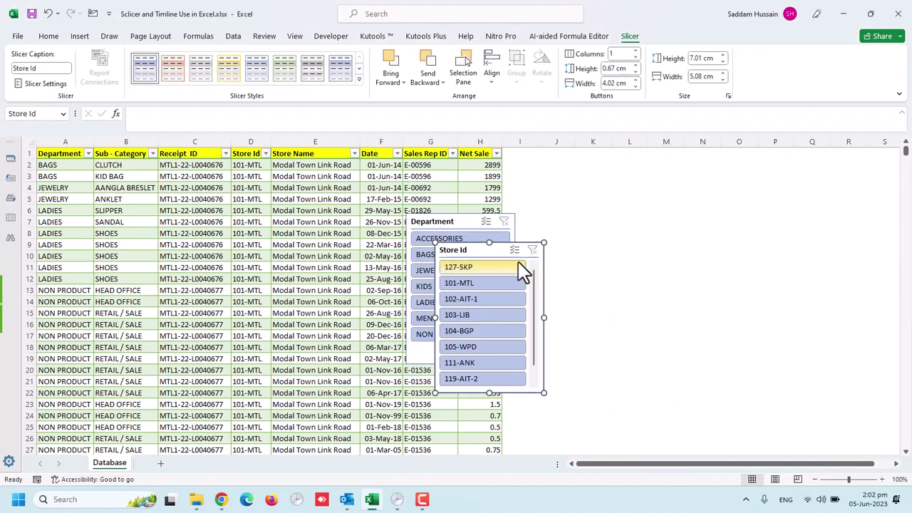
Step: Place the Store Id and Department slicers side by side, then filter Department through BAGS, LADIES to NON PRODUCT
left_click_drag(509, 249, 753, 160)
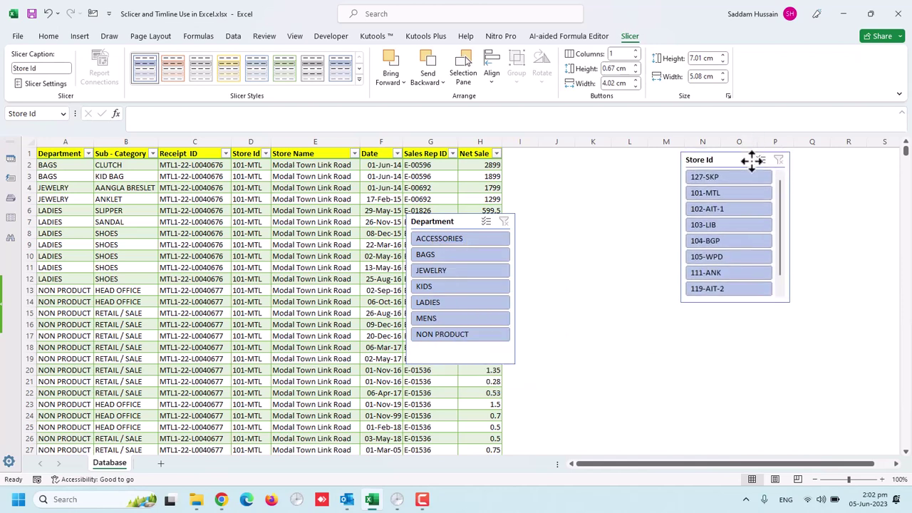
left_click_drag(448, 221, 607, 160)
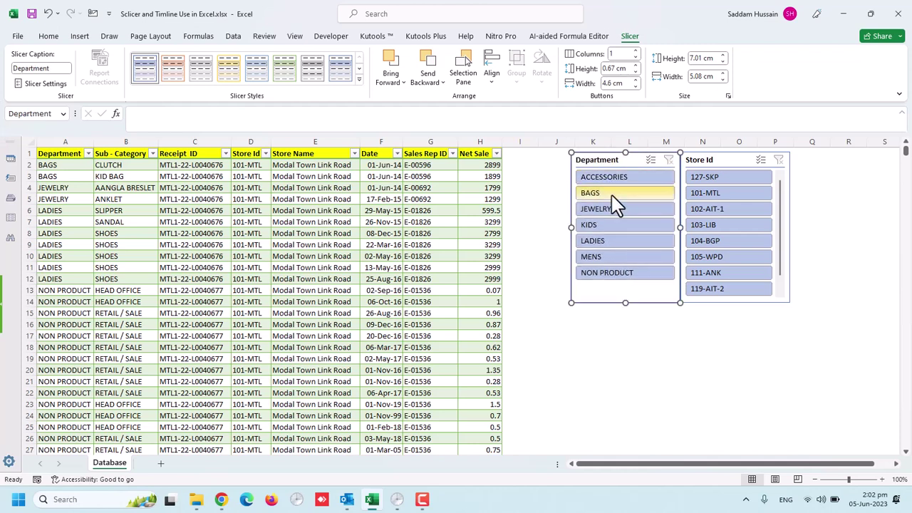
left_click(613, 193)
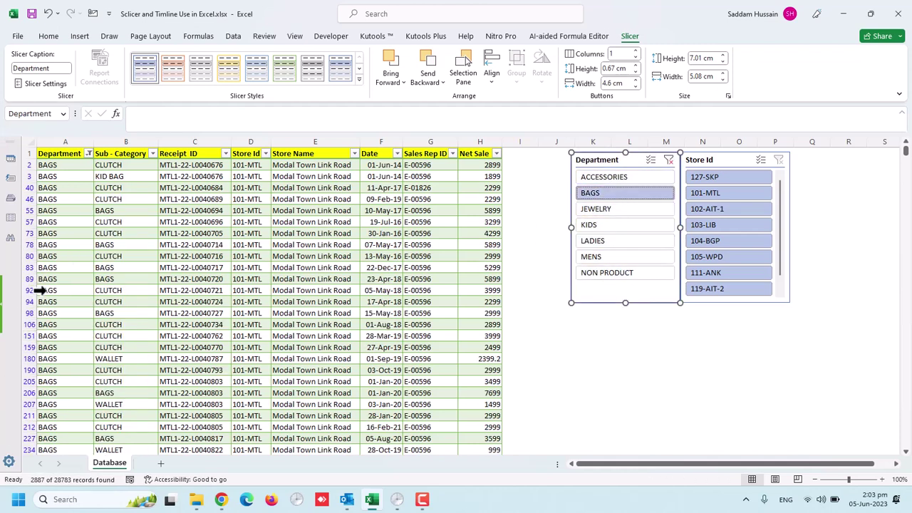
left_click(626, 242)
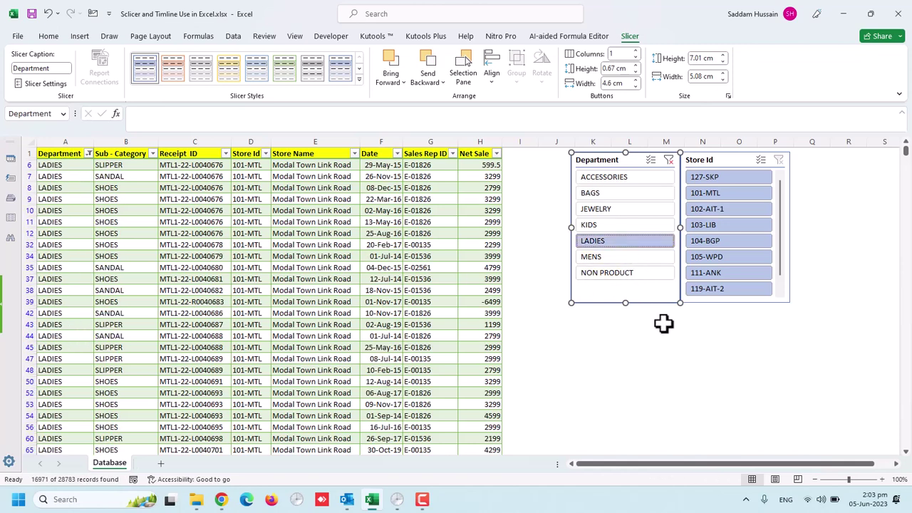
left_click(617, 275)
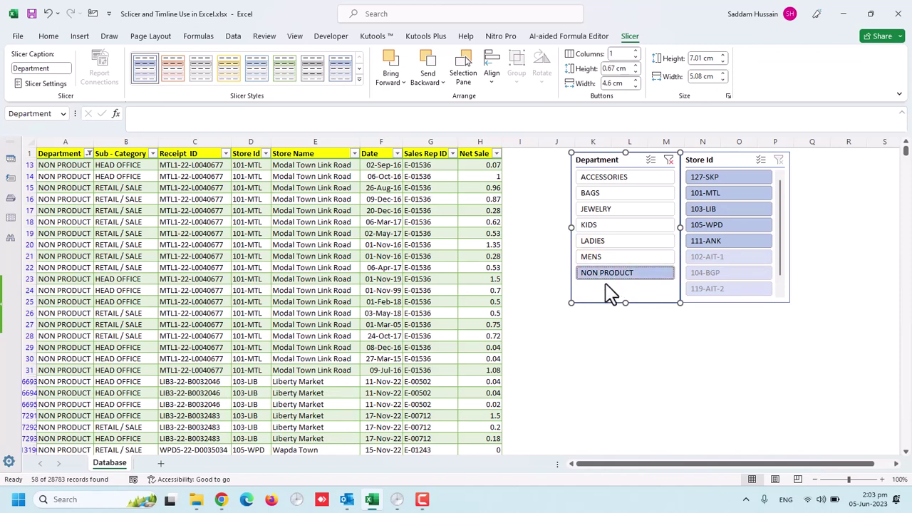
Step: Try slicer filters: store 127-SKP, LADIES, stores 103-LIB and 105-WPD, then ACCESSORIES
left_click(718, 178)
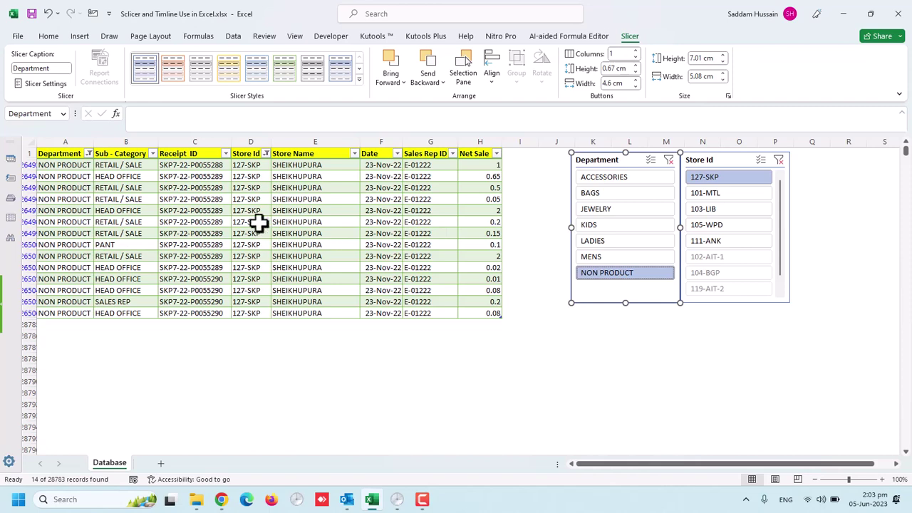
left_click(590, 242)
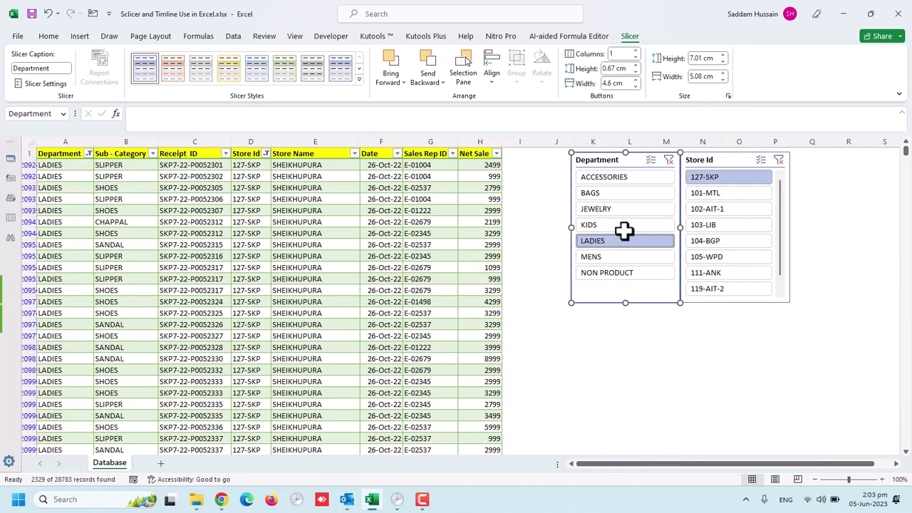
left_click(706, 227)
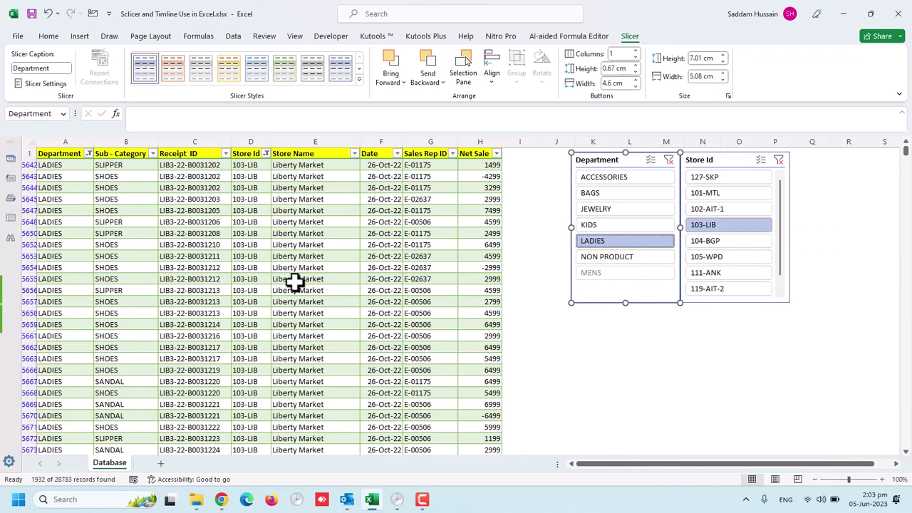
left_click(734, 258)
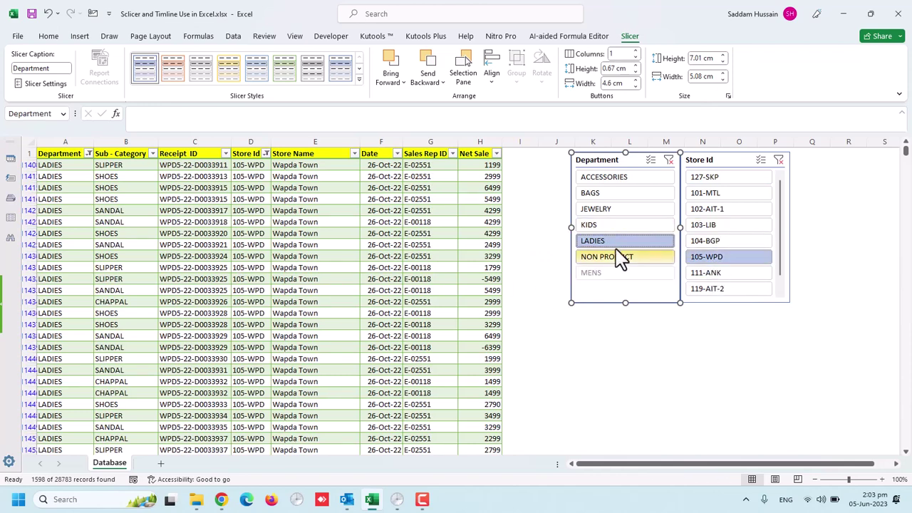
left_click(614, 177)
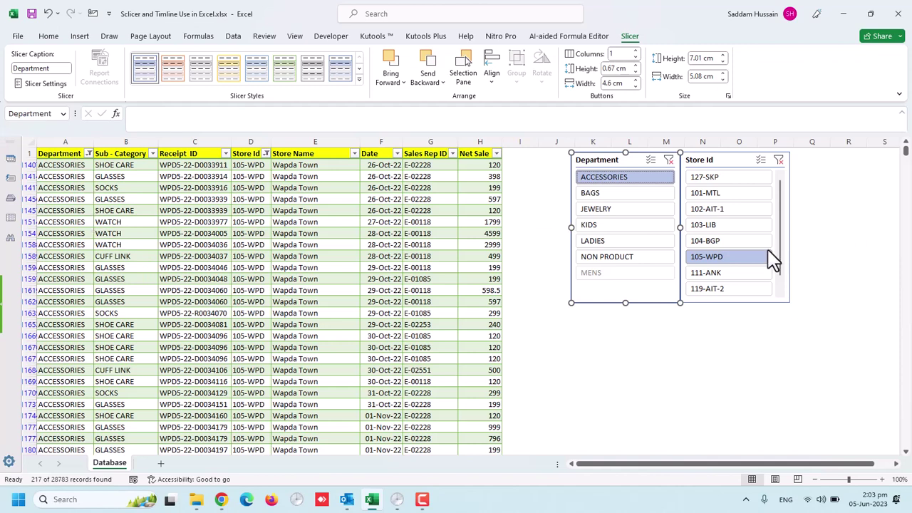
Step: Add KIDS and LADIES to the department filter, then clear both the Department and Store Id filters
left_click(607, 226, "ctrl")
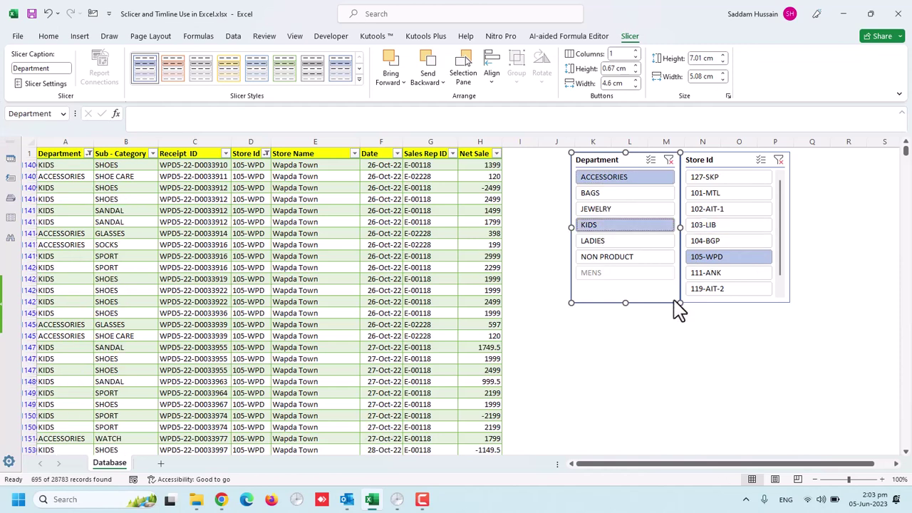
left_click(609, 242, "ctrl")
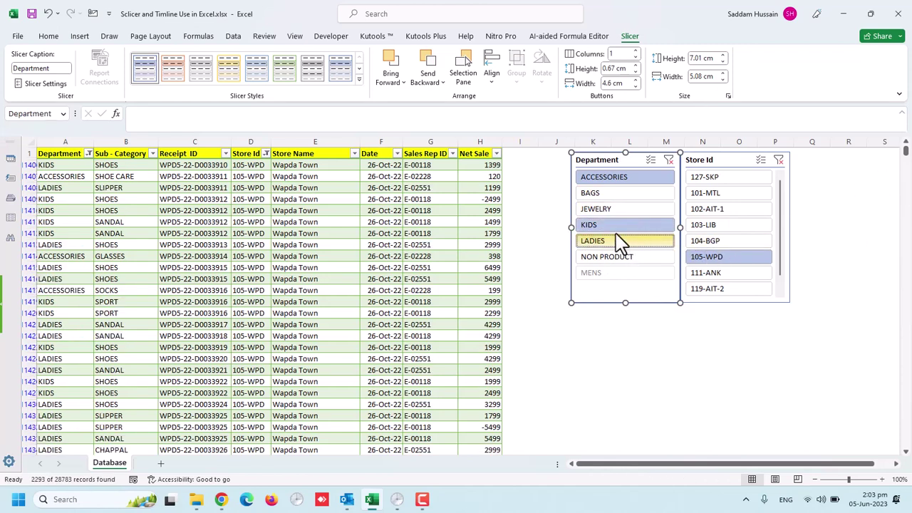
left_click(669, 161)
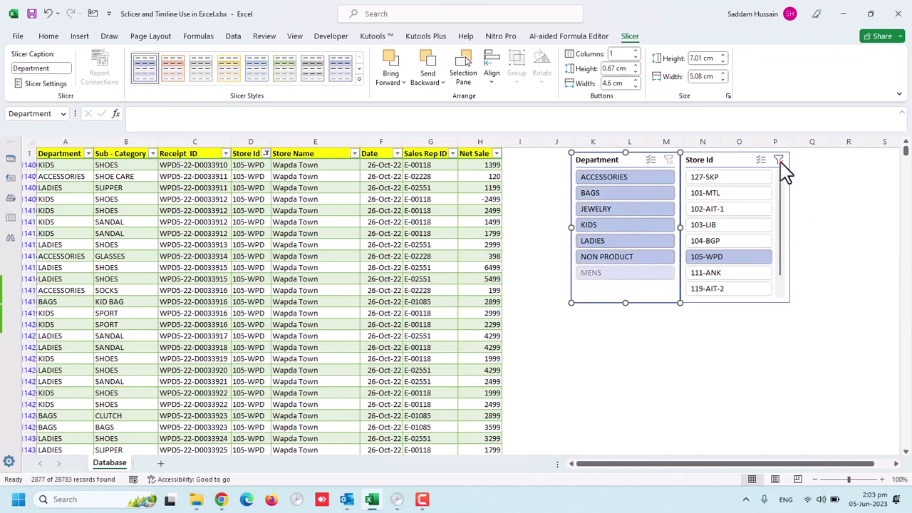
left_click(778, 161)
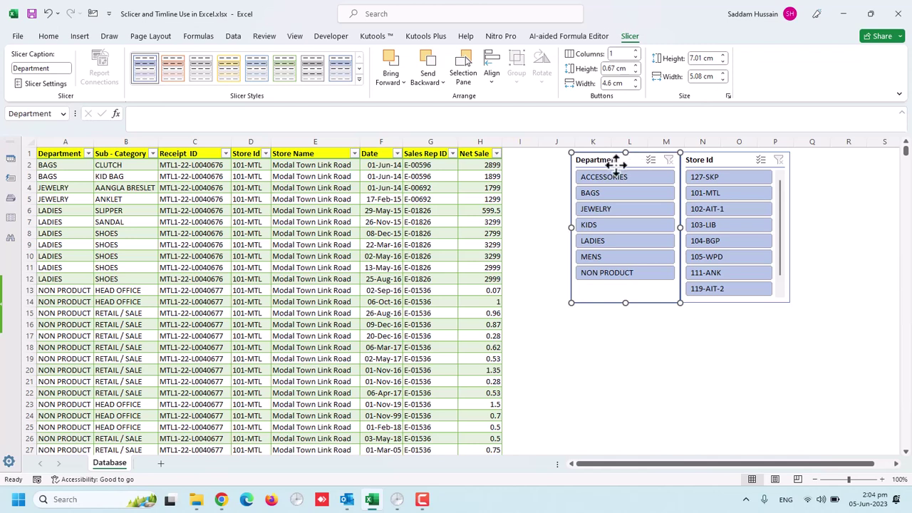
Step: Select the whole Table2 range from A1, then open PivotTable from table or range with Alt+N+V+T
left_click(62, 144)
left_click(66, 153)
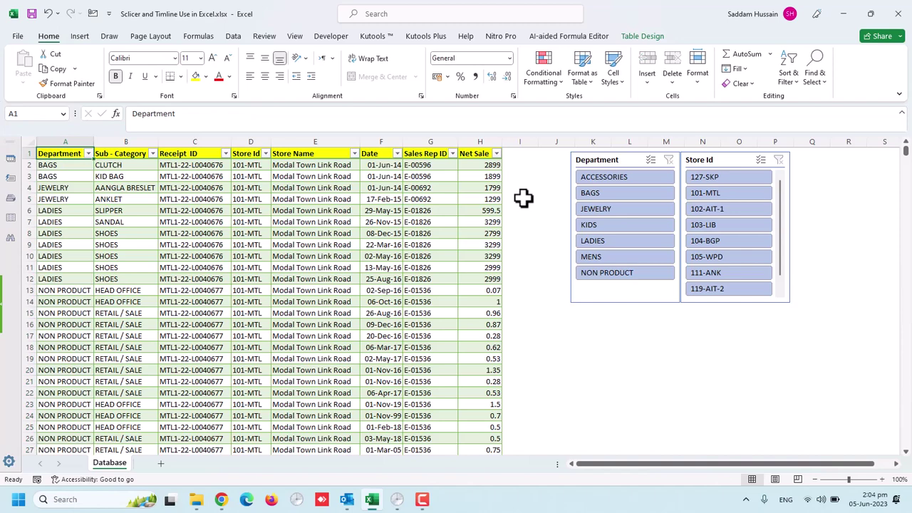
key("ctrl+shift+Right")
key("ctrl+shift+Down")
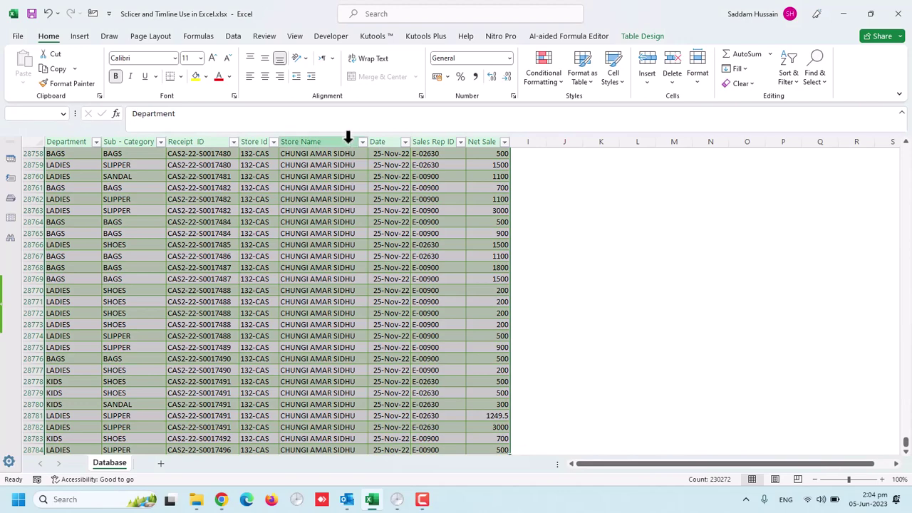
left_click(349, 136)
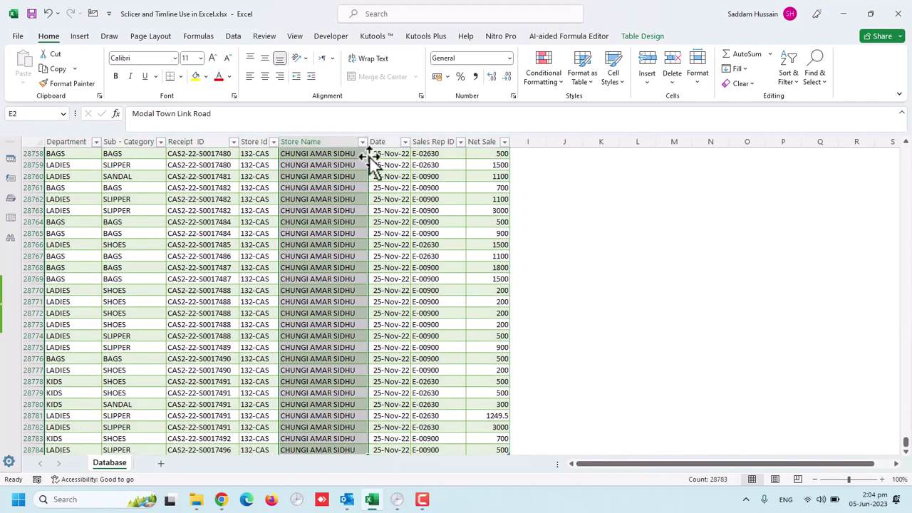
key("ctrl+Up")
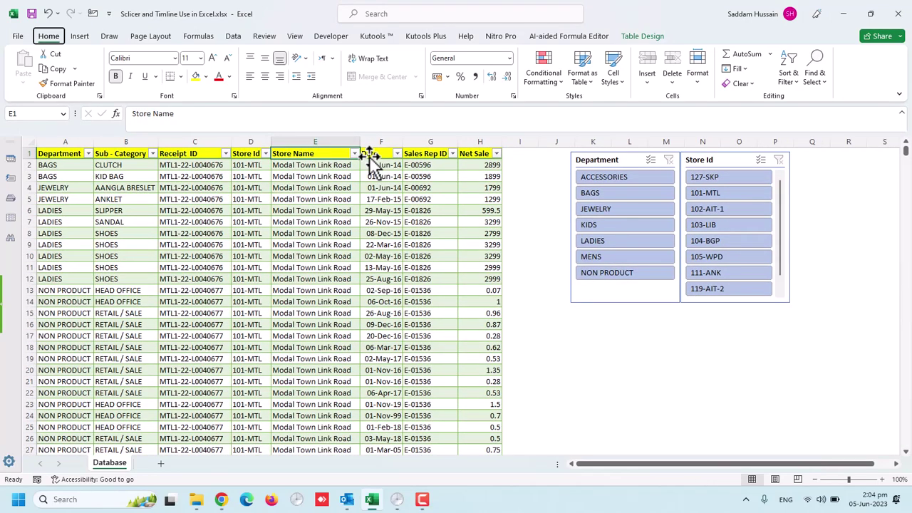
key("alt+n")
key("v")
key("t")
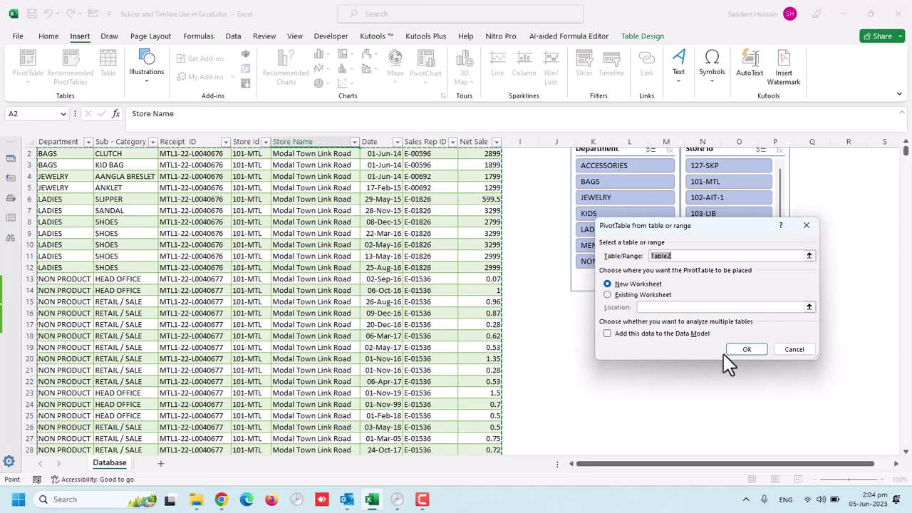
Step: Create the PivotTable on a new sheet with Department as rows and Sum of Net Sale as values
left_click(760, 349)
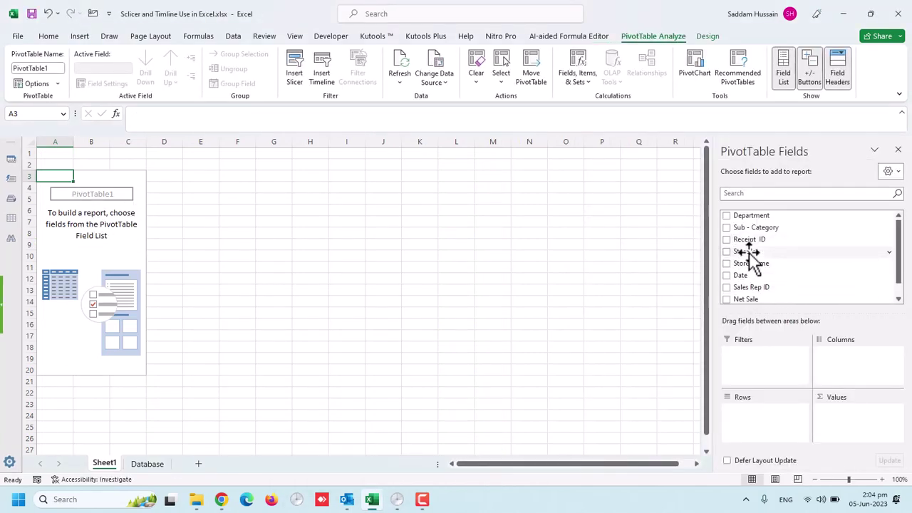
left_click(726, 215)
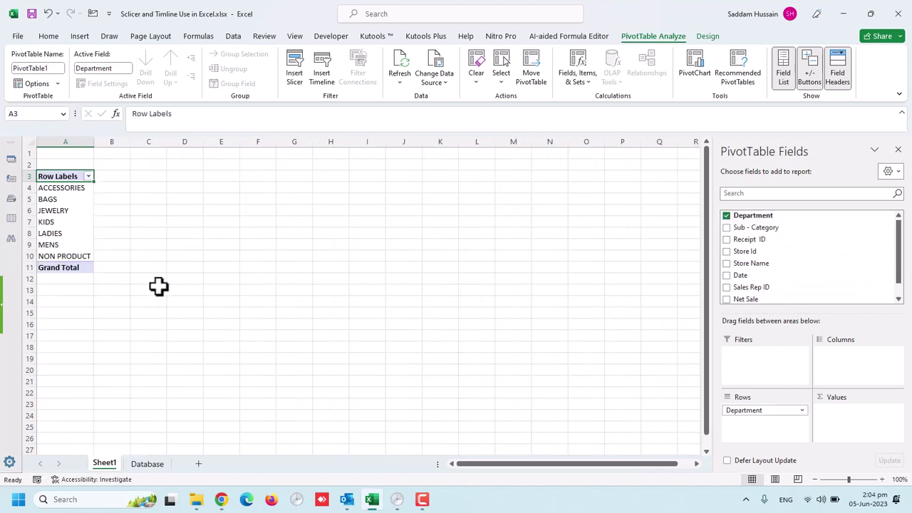
scroll(787, 247, "down", 1)
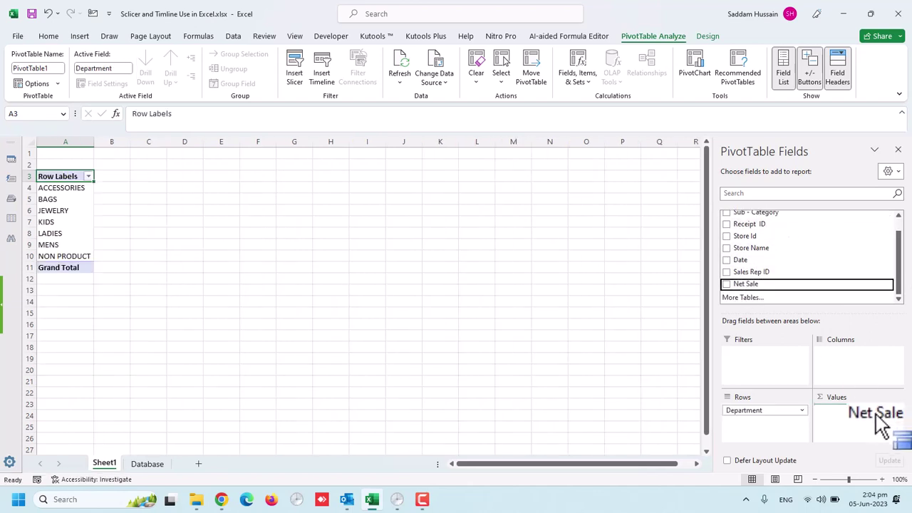
left_click_drag(754, 287, 870, 420)
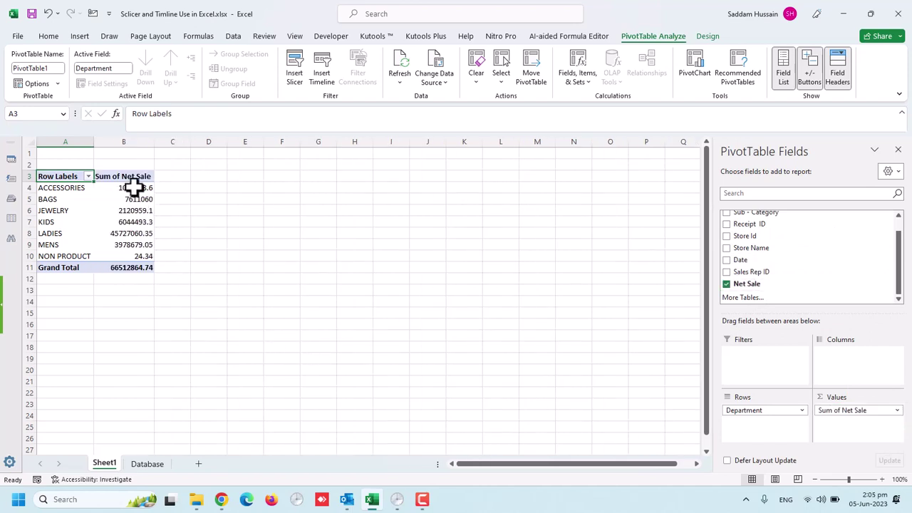
Step: Format column B's Net Sale sums with Comma Style and no decimal places
left_click_drag(134, 187, 133, 268)
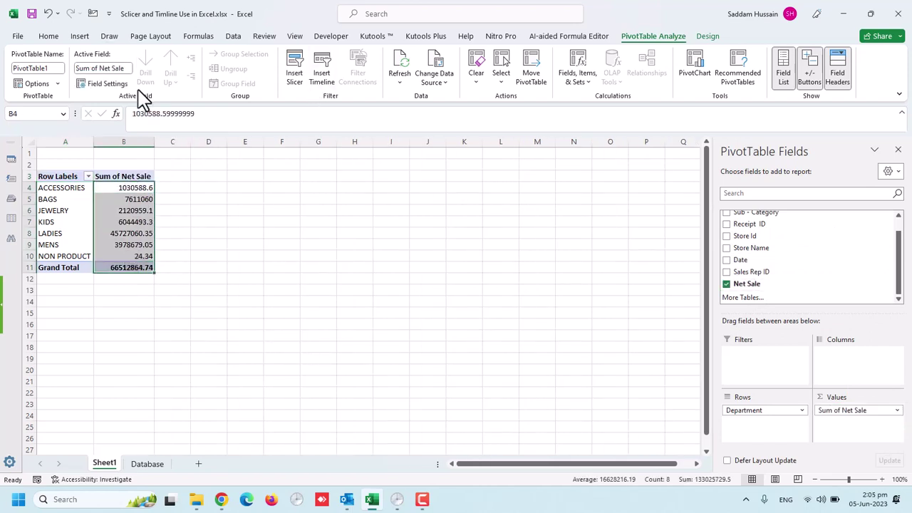
left_click(135, 141)
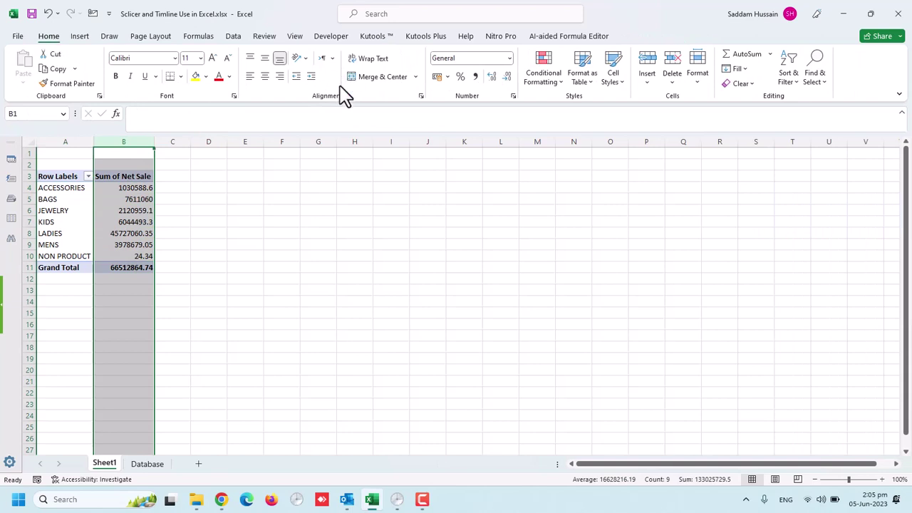
left_click(476, 76)
left_click(505, 77)
left_click(505, 77)
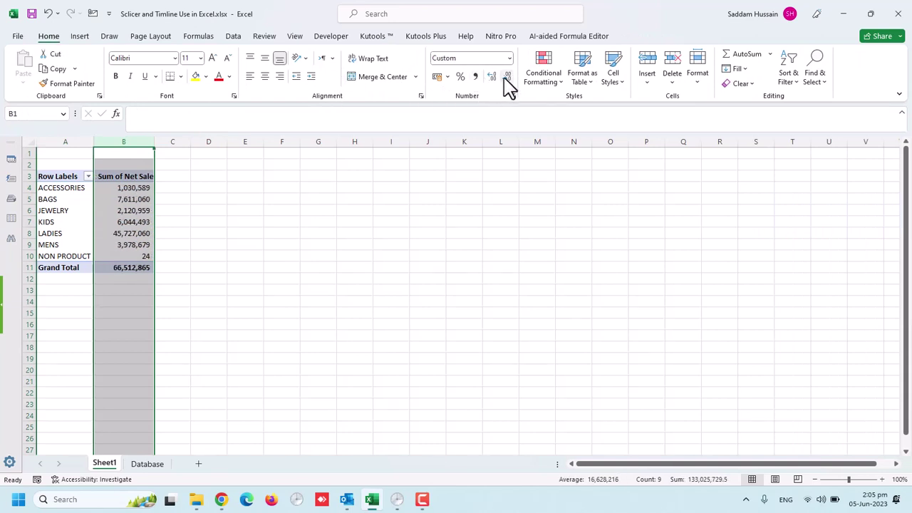
left_click(143, 210)
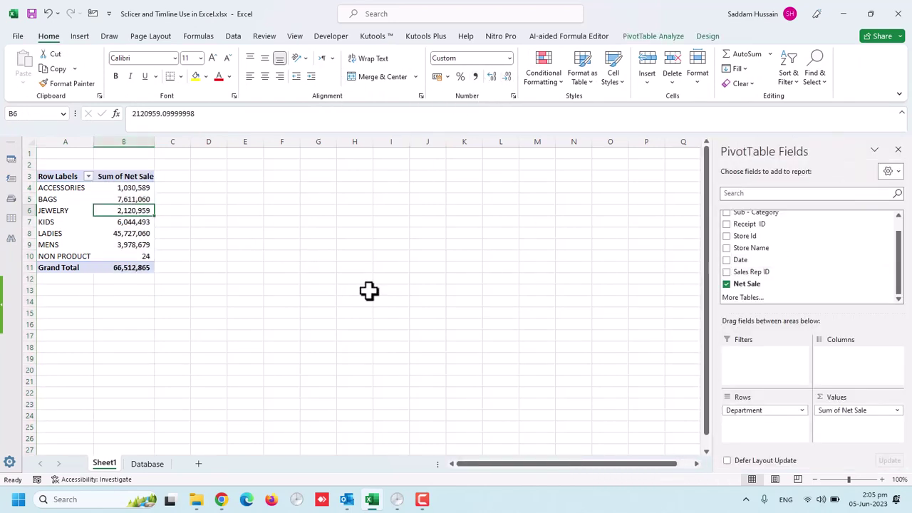
Step: Copy the Department PivotTable to E3, autofit column F, and switch its rows to Store Id
left_click_drag(64, 177, 130, 265)
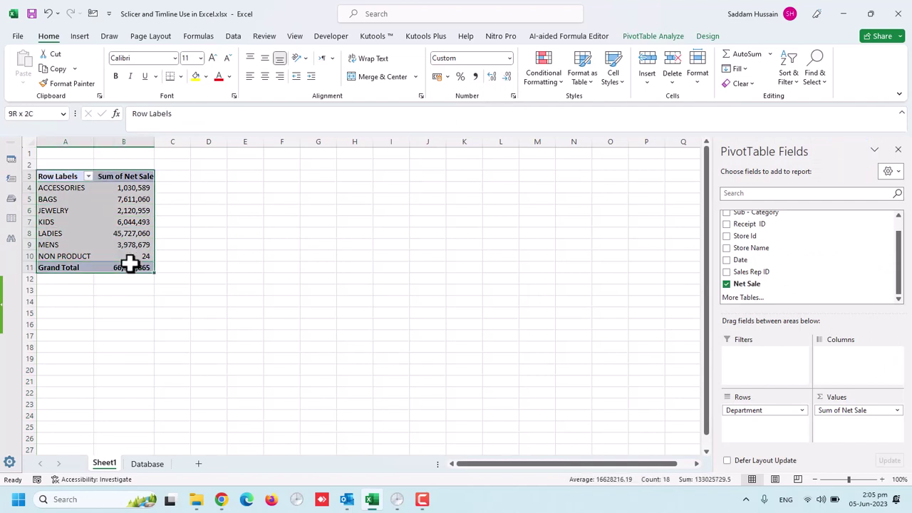
key("ctrl+c")
left_click(249, 178)
key("ctrl+v")
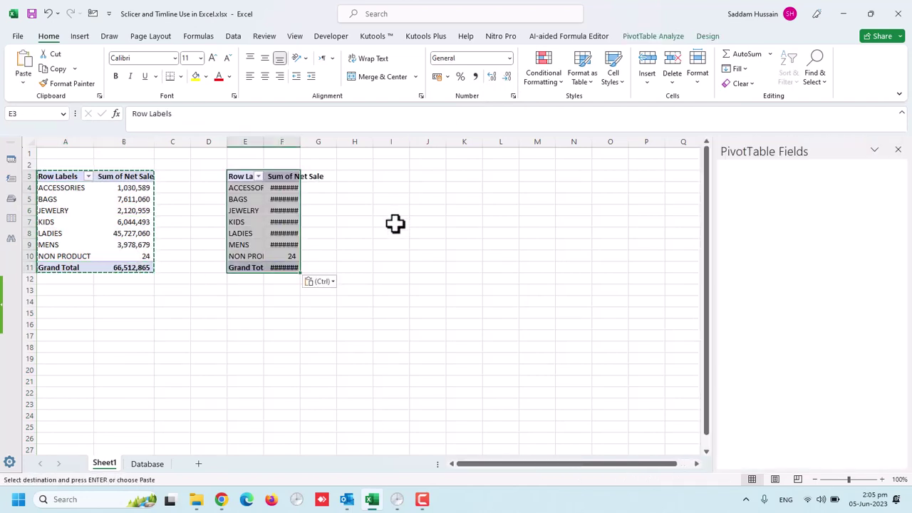
double_click(300, 142)
left_click(301, 201)
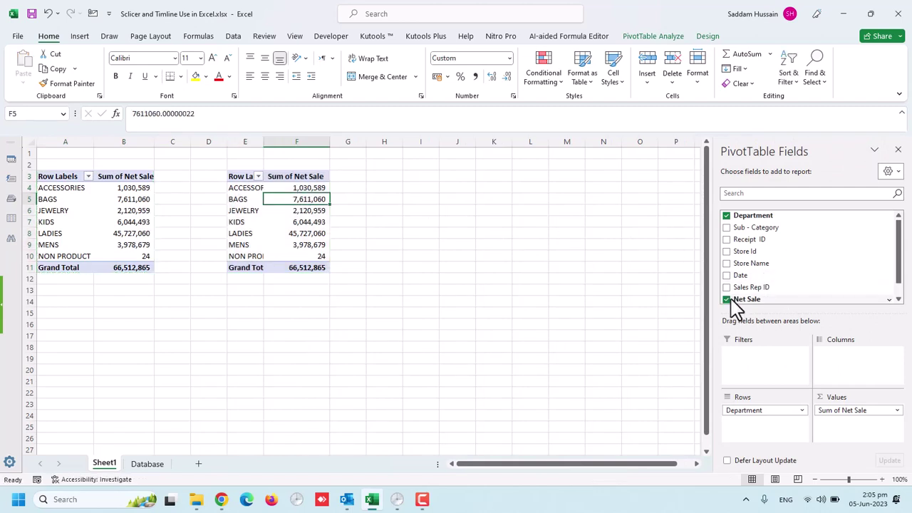
left_click(726, 215)
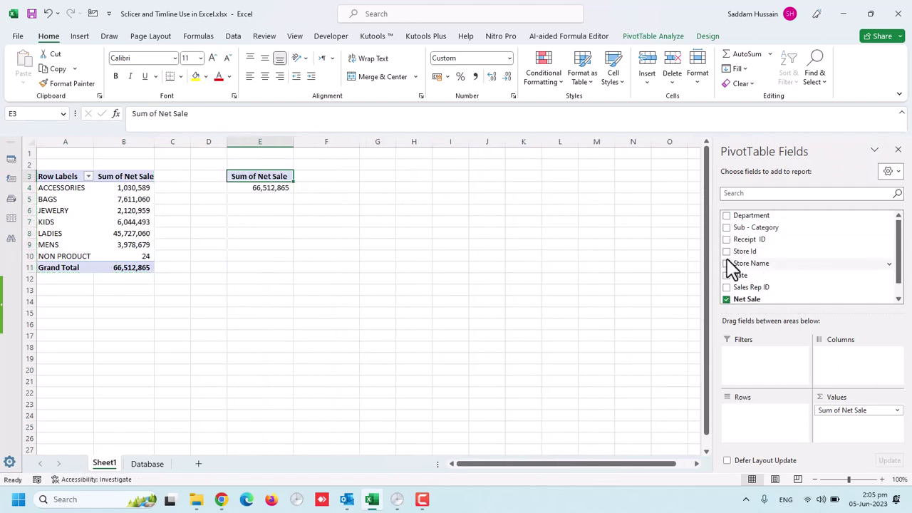
left_click(726, 251)
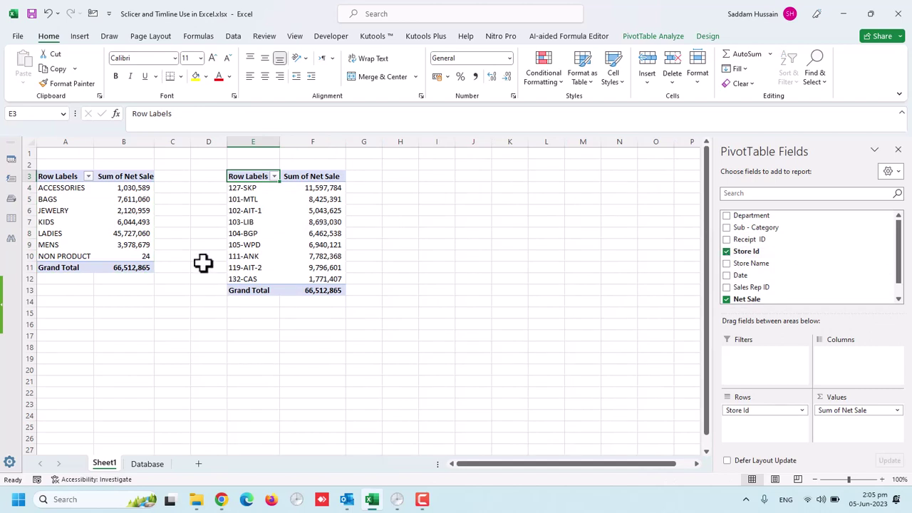
Step: Copy the Store Id PivotTable and paste a third copy at A18
left_click(329, 295, "shift")
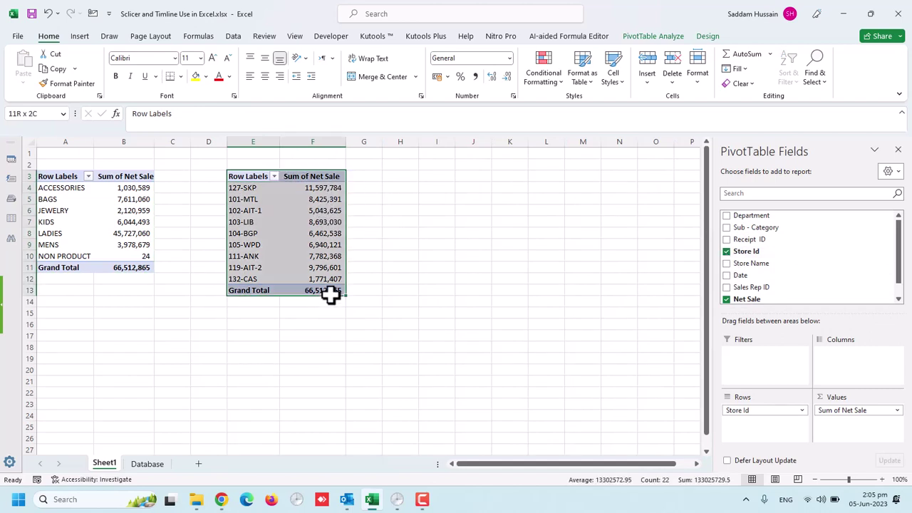
key("ctrl+c")
left_click(71, 345)
key("ctrl+v")
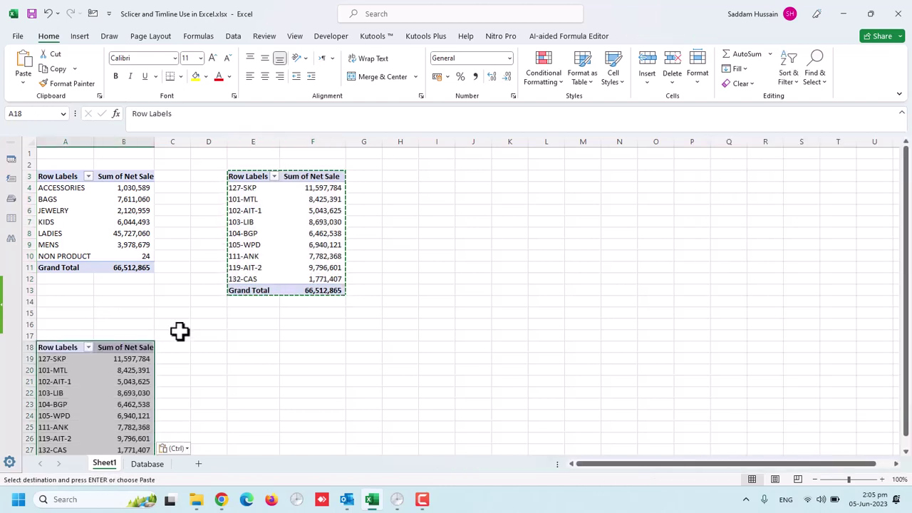
key("Escape")
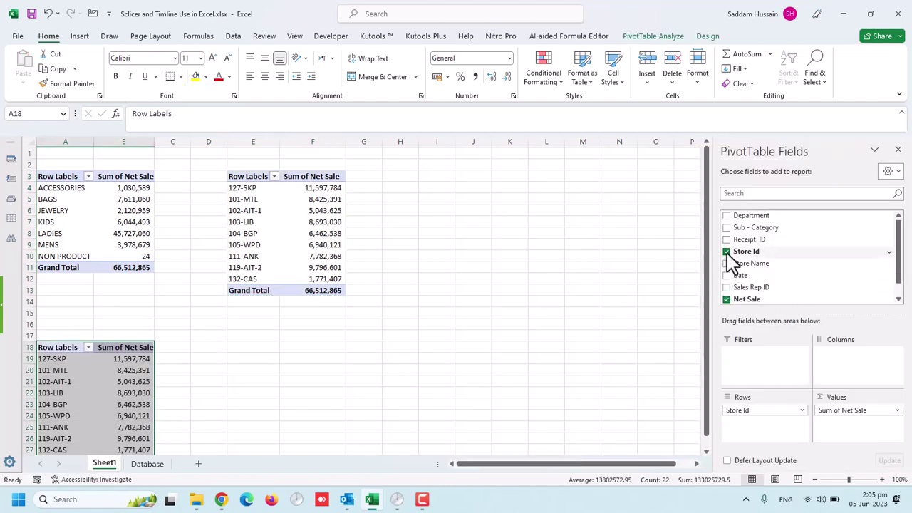
Step: Change the third PivotTable at A18 to group Net Sale by Sub - Category
left_click(726, 252)
left_click(726, 227)
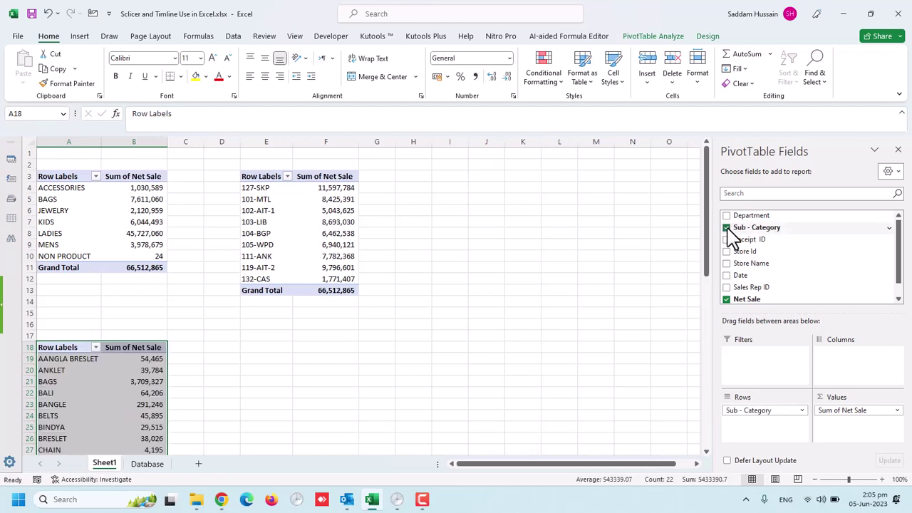
scroll(97, 385, "down", 4)
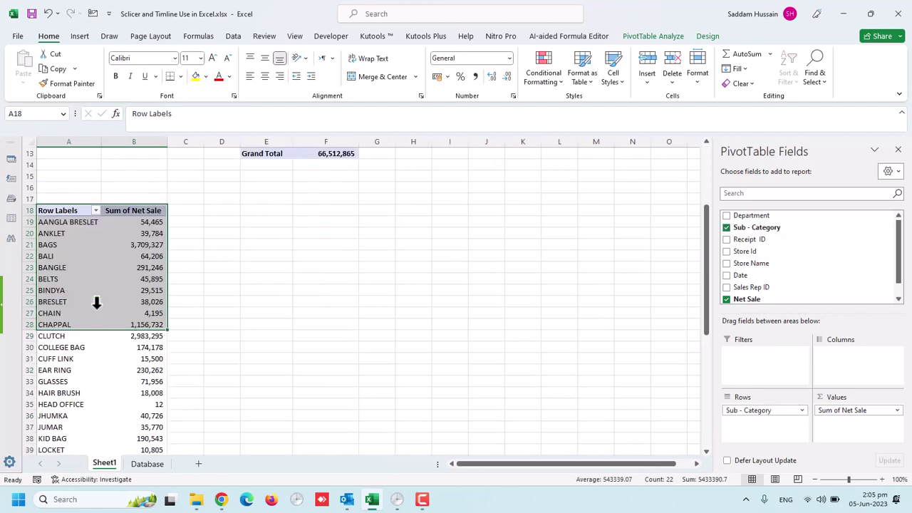
scroll(116, 299, "down", 6)
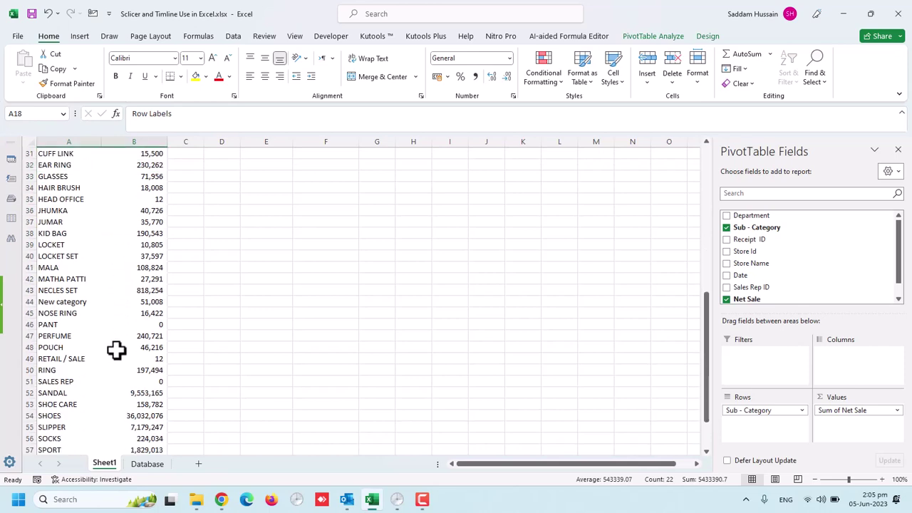
scroll(116, 349, "up", 4)
scroll(122, 369, "up", 6)
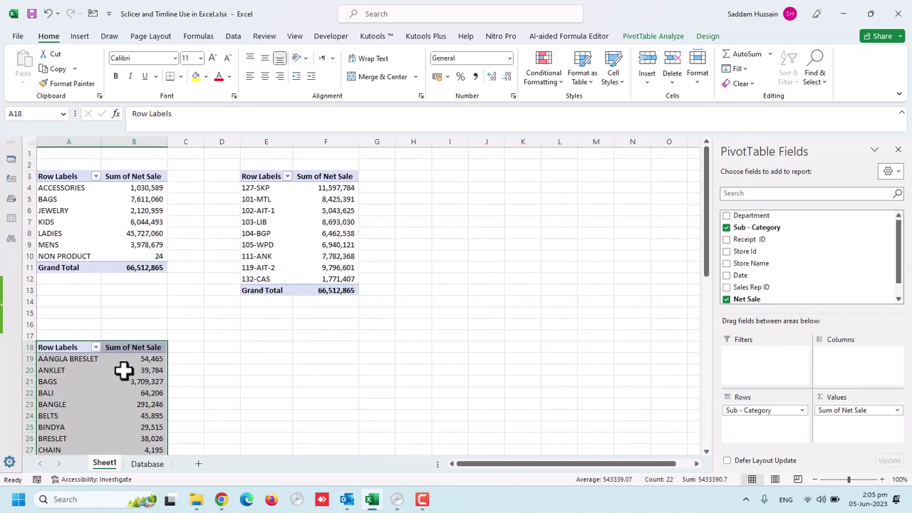
Step: Select a value in the Store Id PivotTable and show the PivotTable Analyze ribbon
left_click(263, 339)
left_click(302, 278)
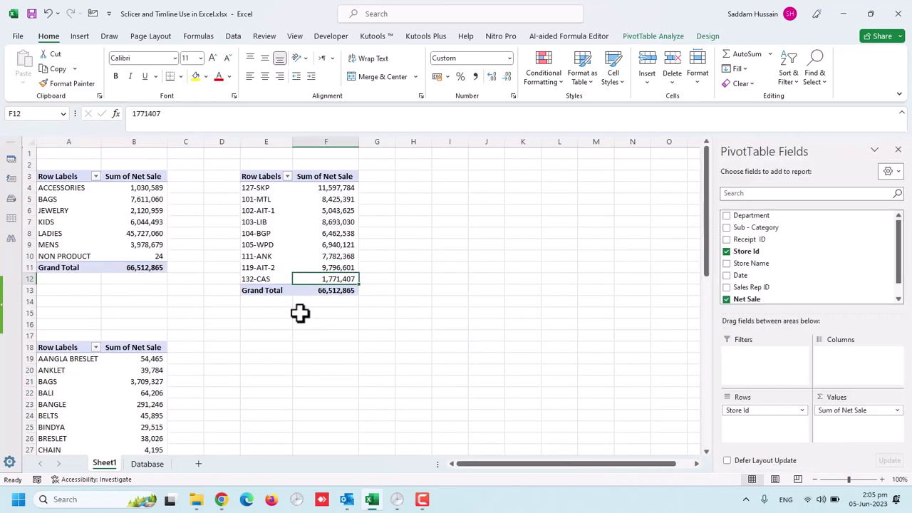
left_click(486, 244)
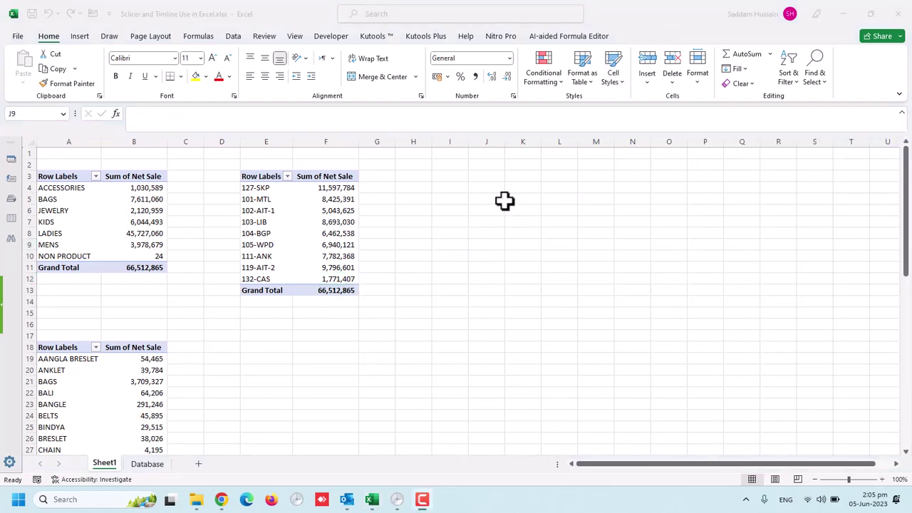
left_click(314, 212)
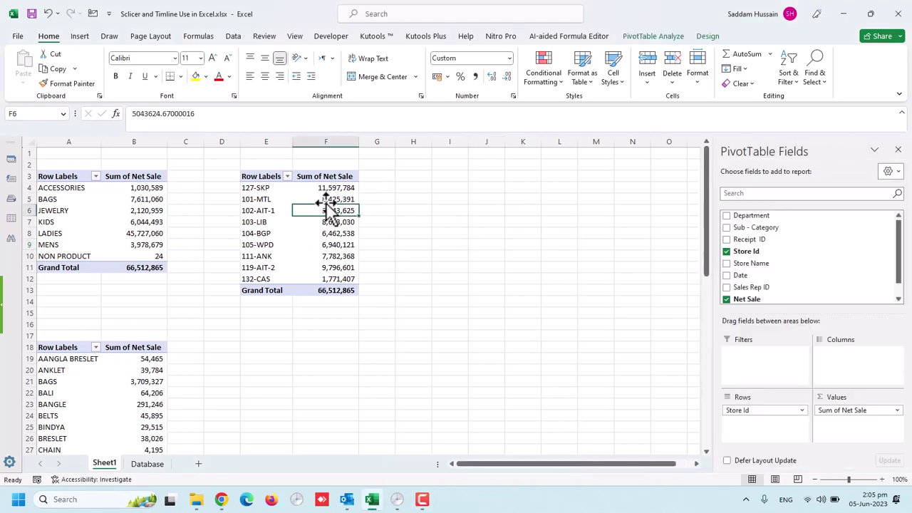
left_click(673, 39)
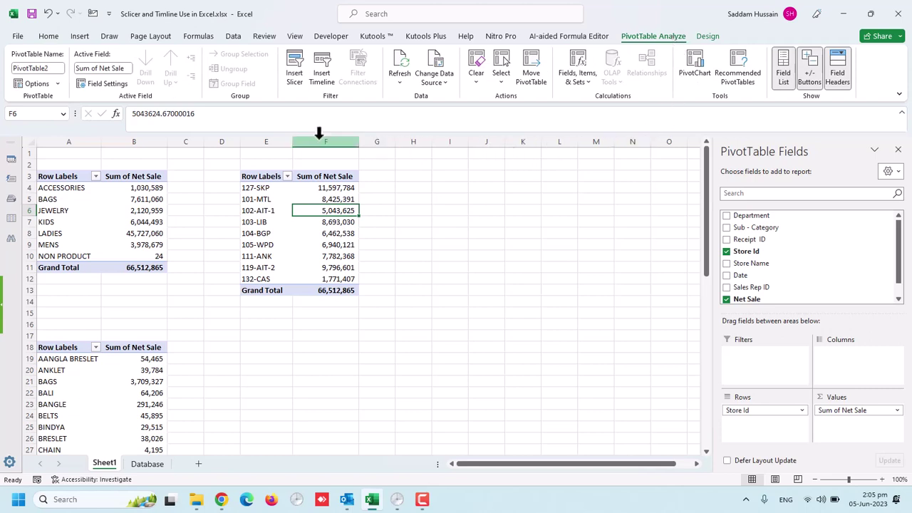
Step: Insert a Department slicer for the Store Id PivotTable and place it beside the table at J3
left_click(294, 69)
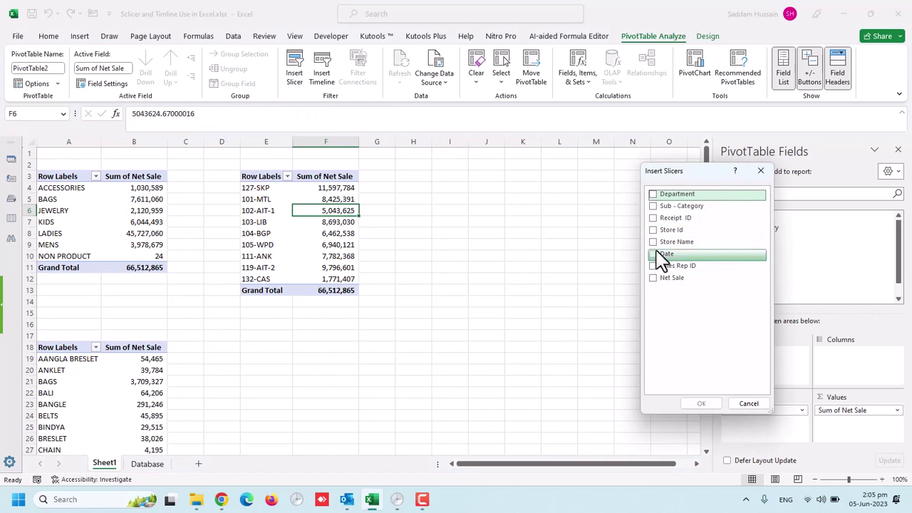
left_click(654, 195)
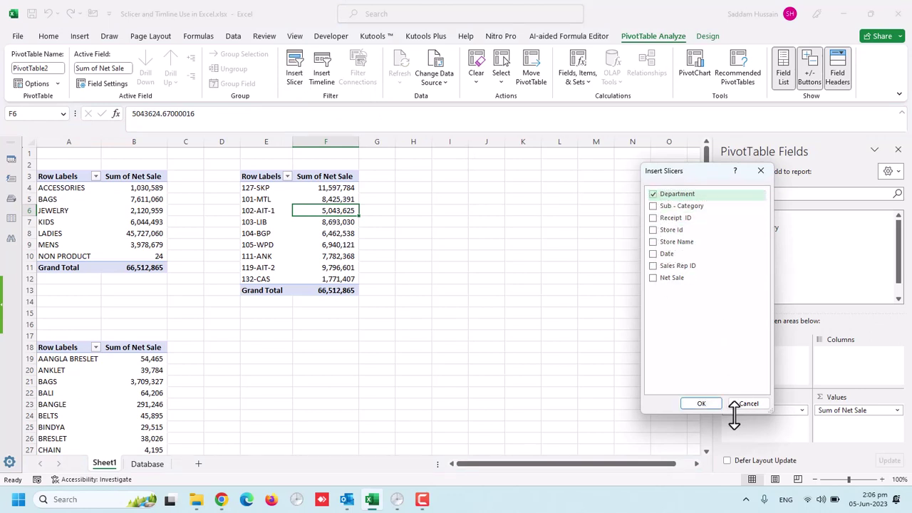
left_click(701, 403)
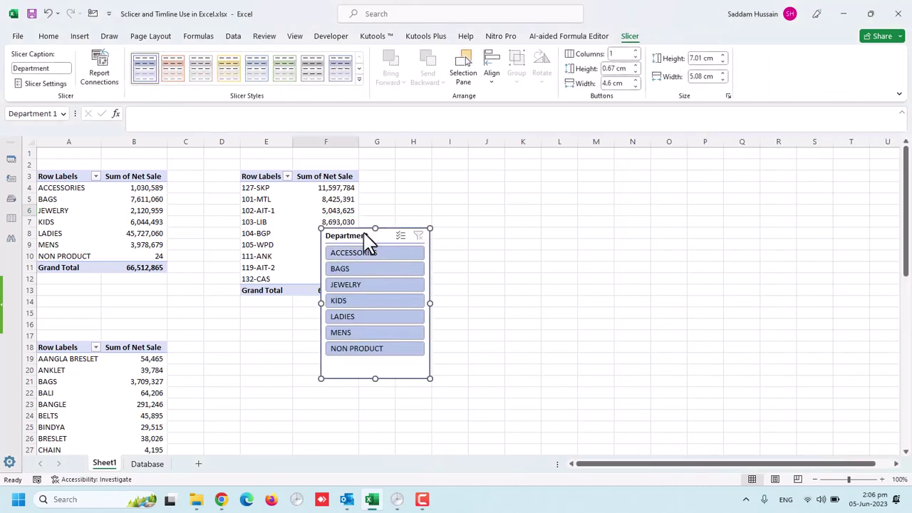
left_click_drag(366, 238, 508, 181)
Step: Test the slicer with JEWELRY and KIDS, then clear the department filter
left_click(499, 227)
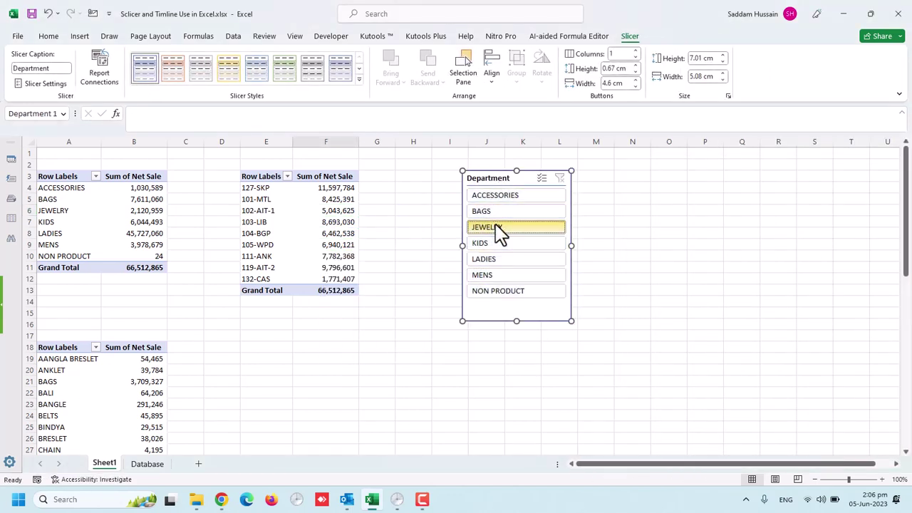
left_click(498, 247)
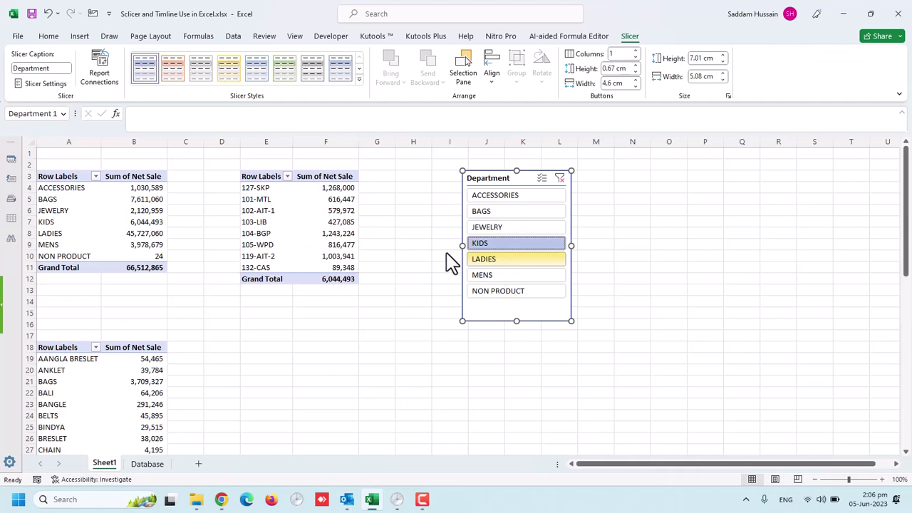
left_click(321, 211)
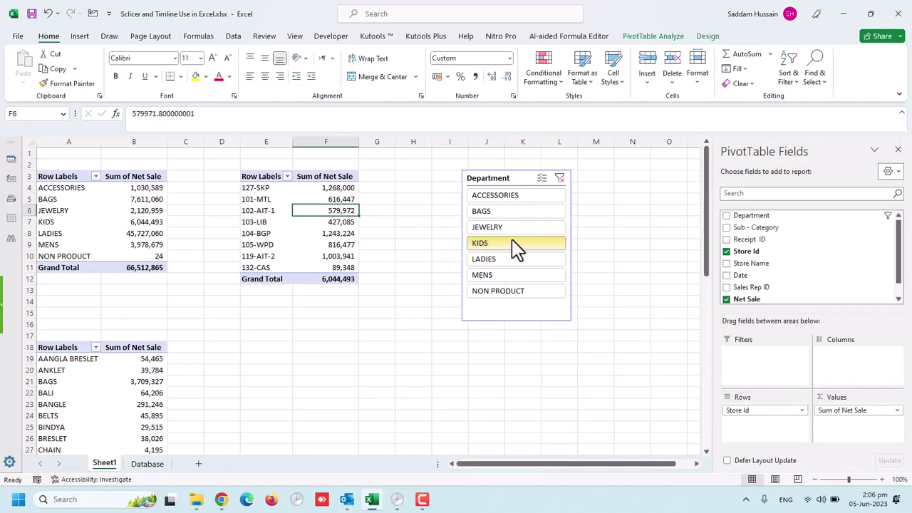
left_click(508, 228)
left_click(560, 178)
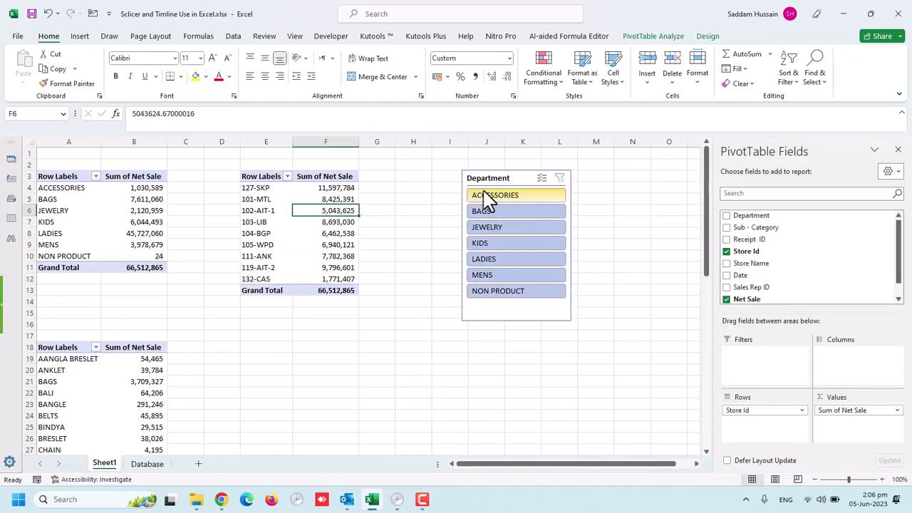
Step: Use Report Connections to link the Department slicer to PivotTable1 and PivotTable3 as well
left_click(493, 178)
right_click(492, 178)
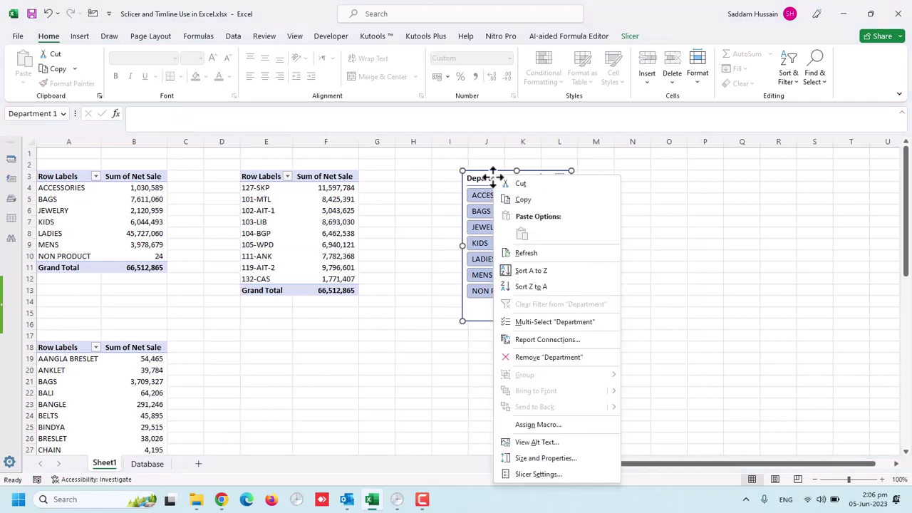
left_click(570, 339)
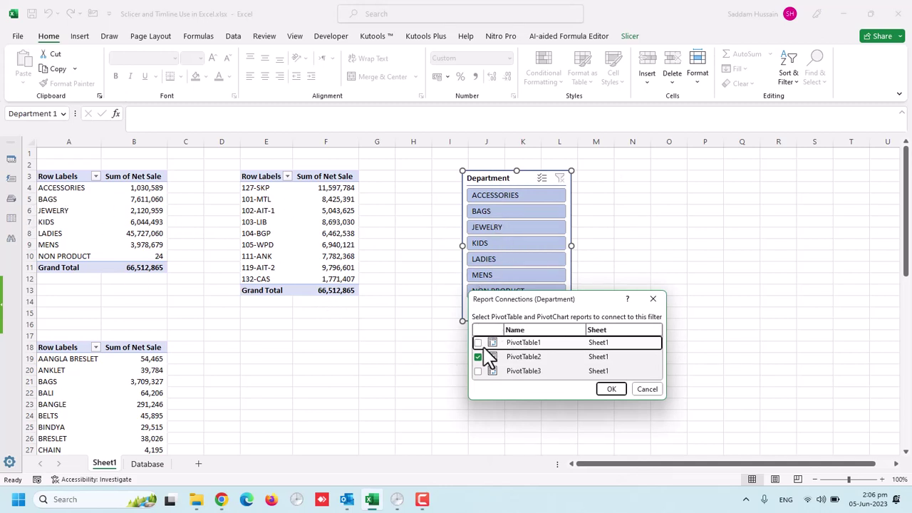
left_click(479, 372)
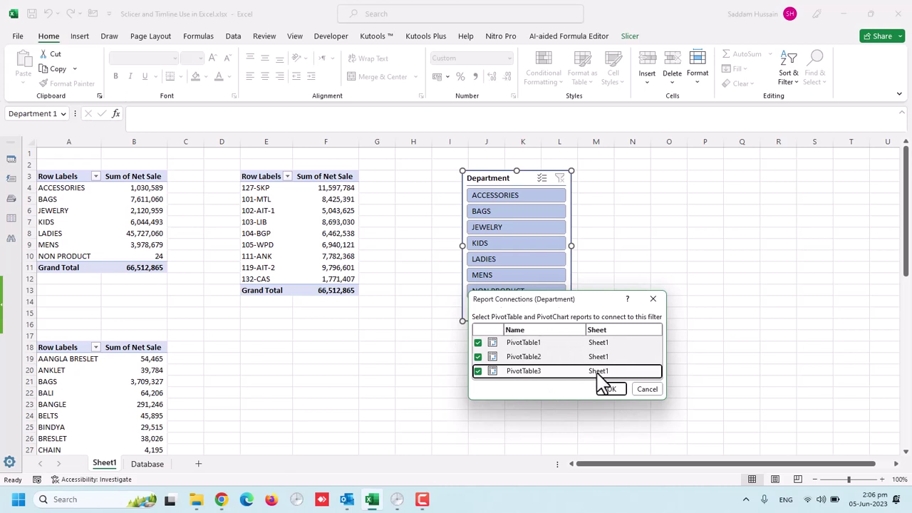
left_click(612, 390)
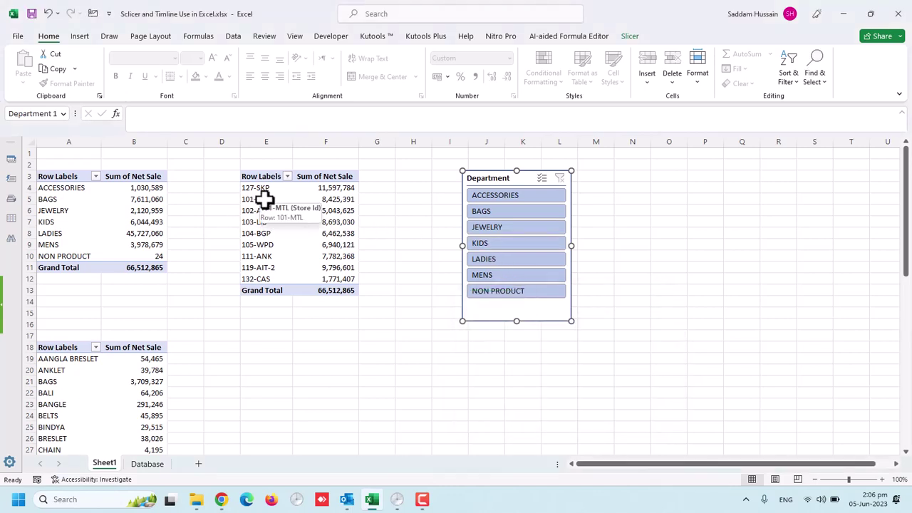
Step: Filter all three PivotTables through the Department slicer to ACCESSORIES, then KIDS, then JEWELRY
left_click(502, 200)
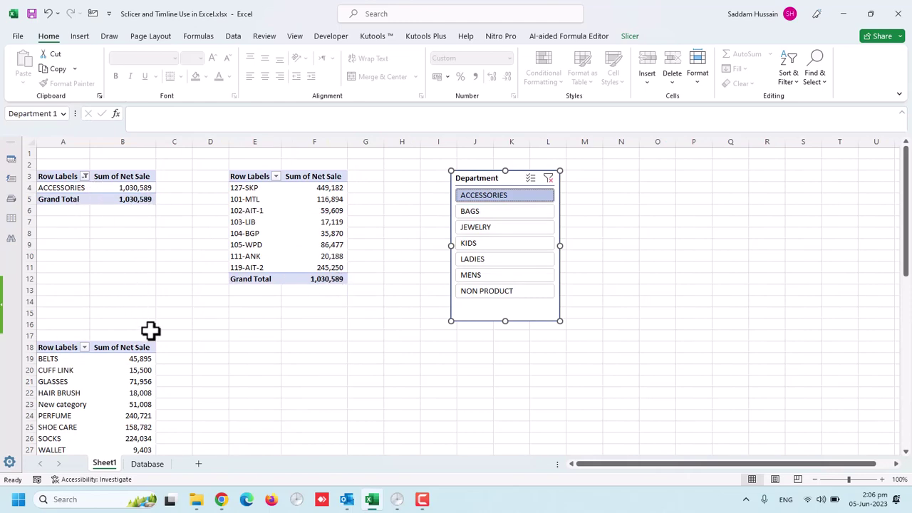
left_click(130, 381)
scroll(201, 379, "down", 4)
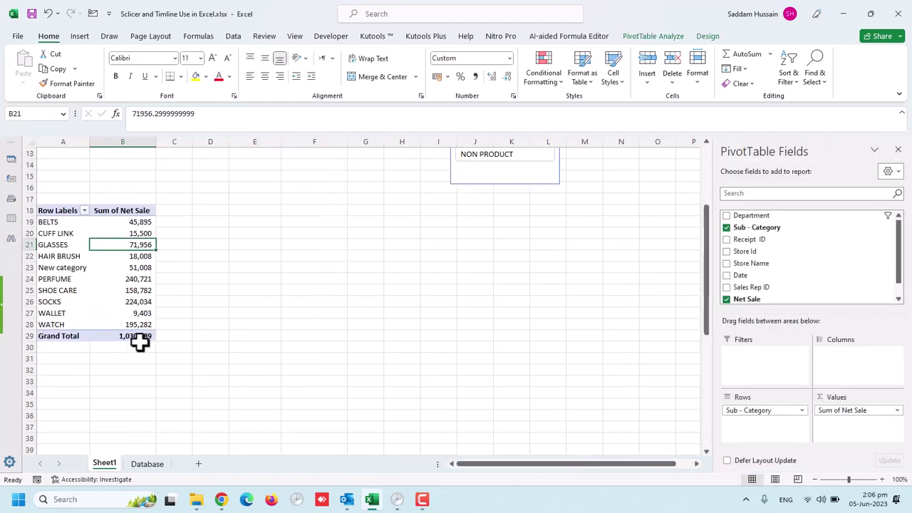
scroll(164, 331, "up", 3)
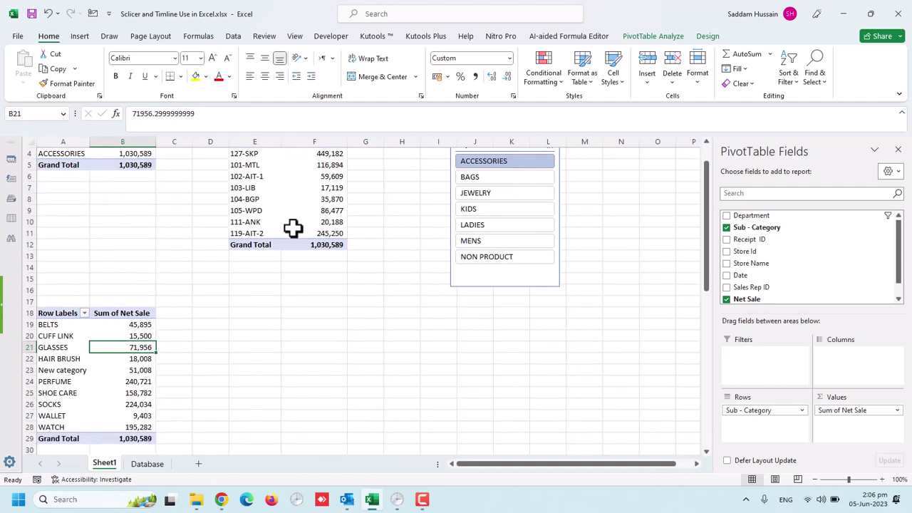
left_click(493, 210)
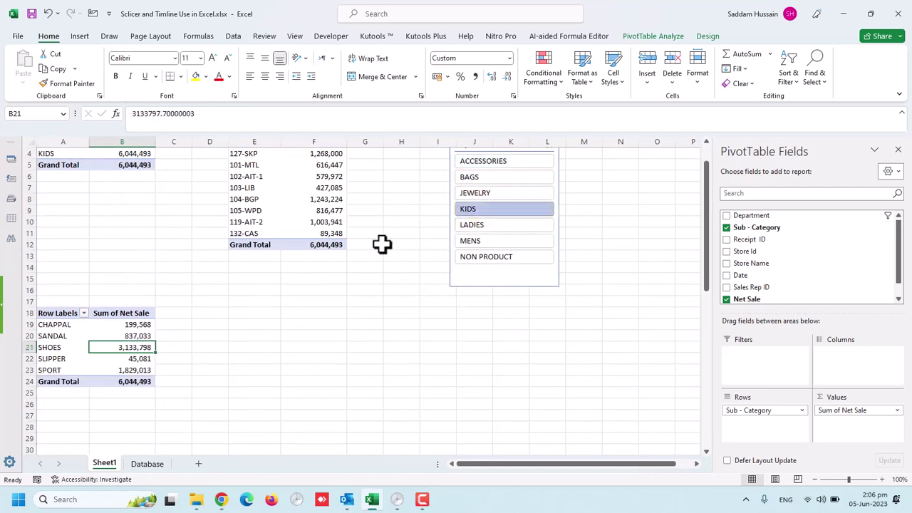
scroll(214, 242, "up", 1)
left_click(487, 228)
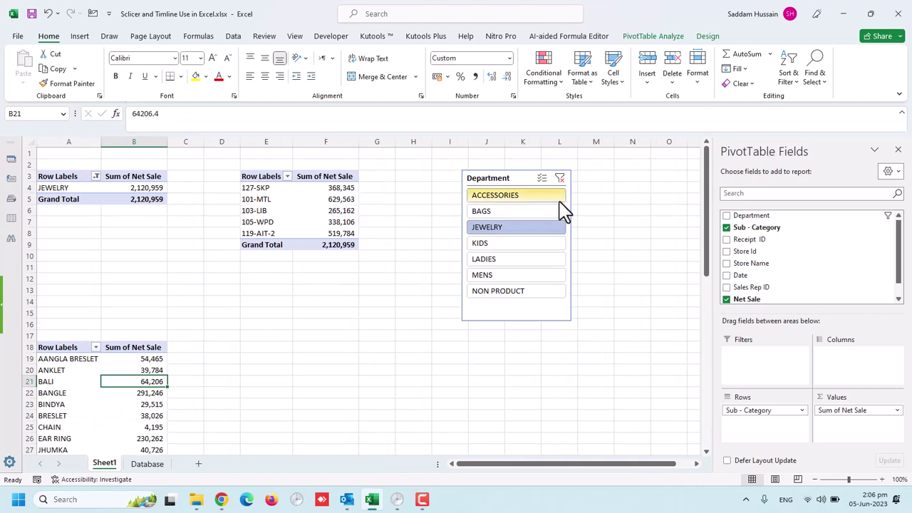
Step: Clear the slicer filter, nudge the slicer slightly up-right, and deselect it at cell G17
left_click(560, 178)
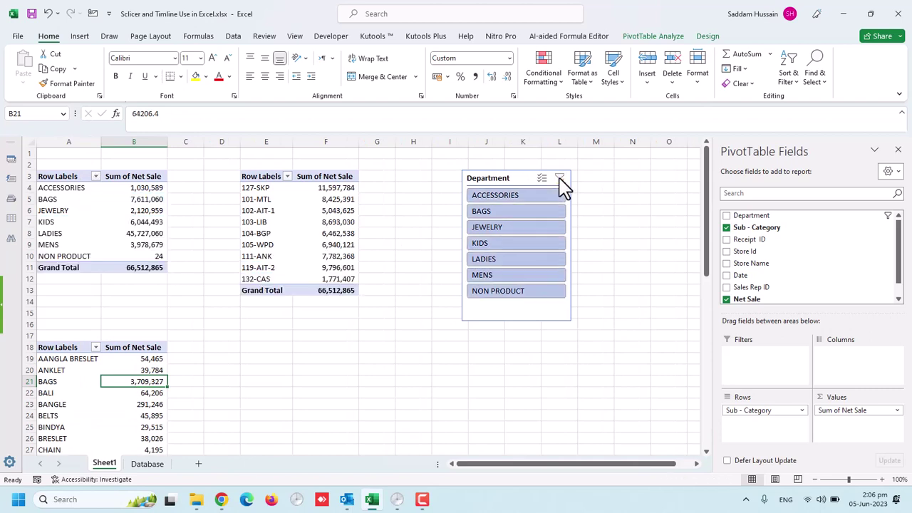
left_click_drag(516, 179, 526, 168)
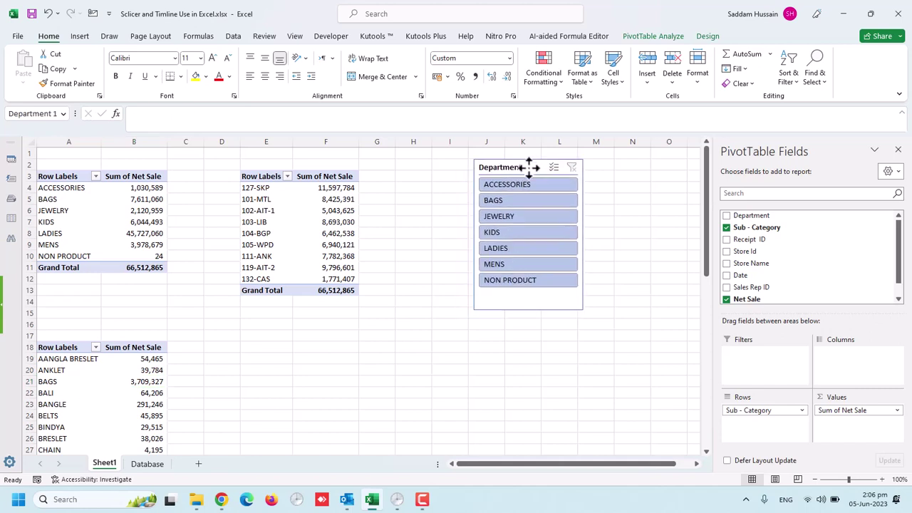
left_click(363, 333)
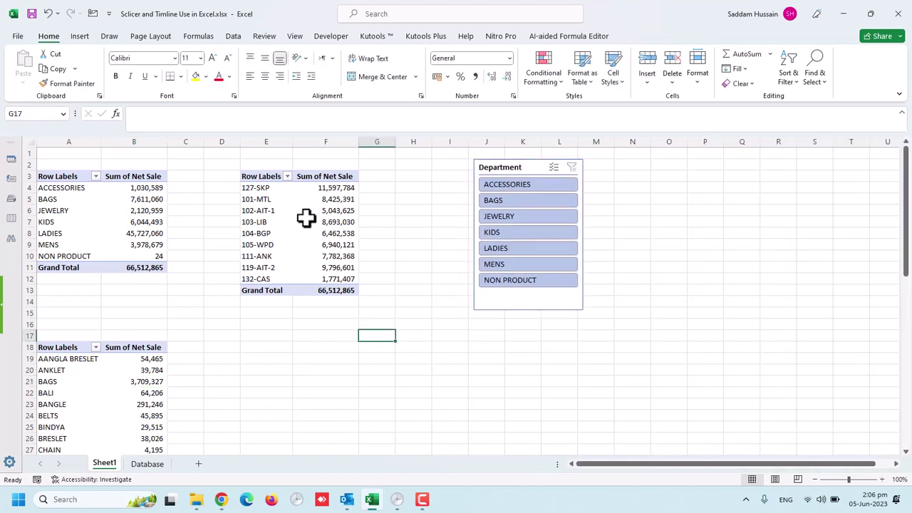